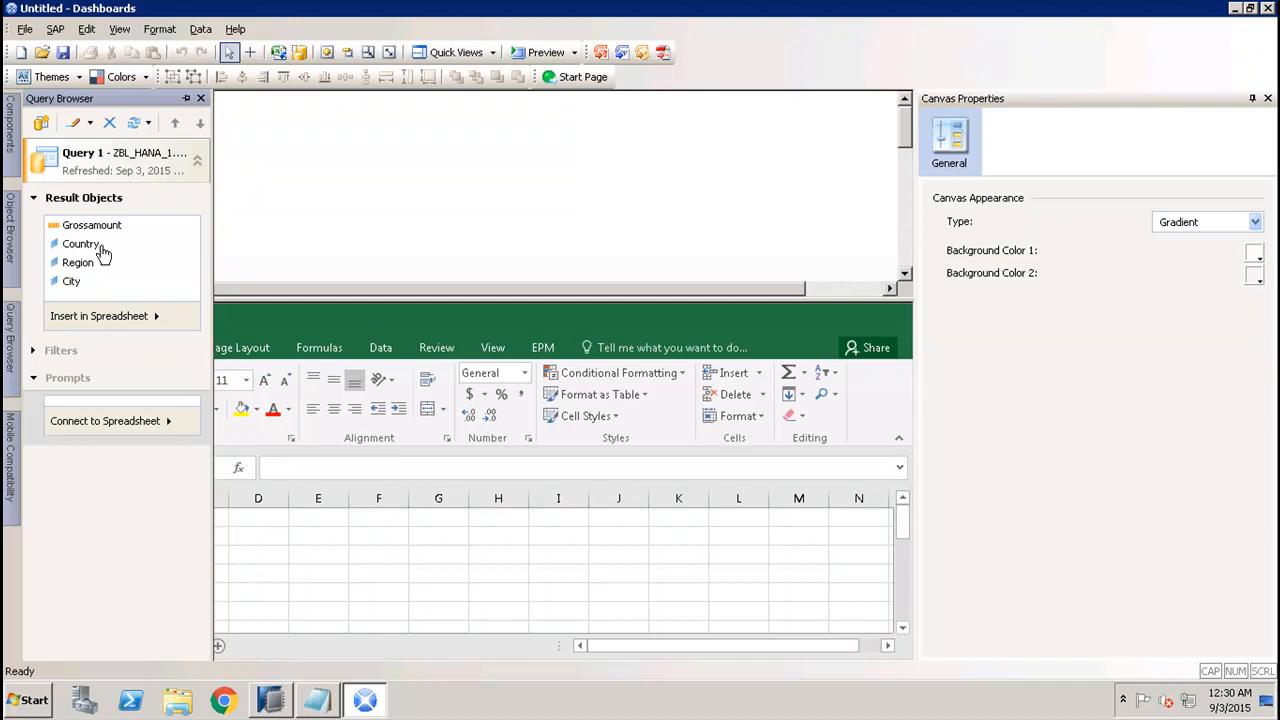
# Insert the Grossamount result object into Sheet1 range B1:B19 and fill those cells yellow.
pyautogui.click(103, 228)
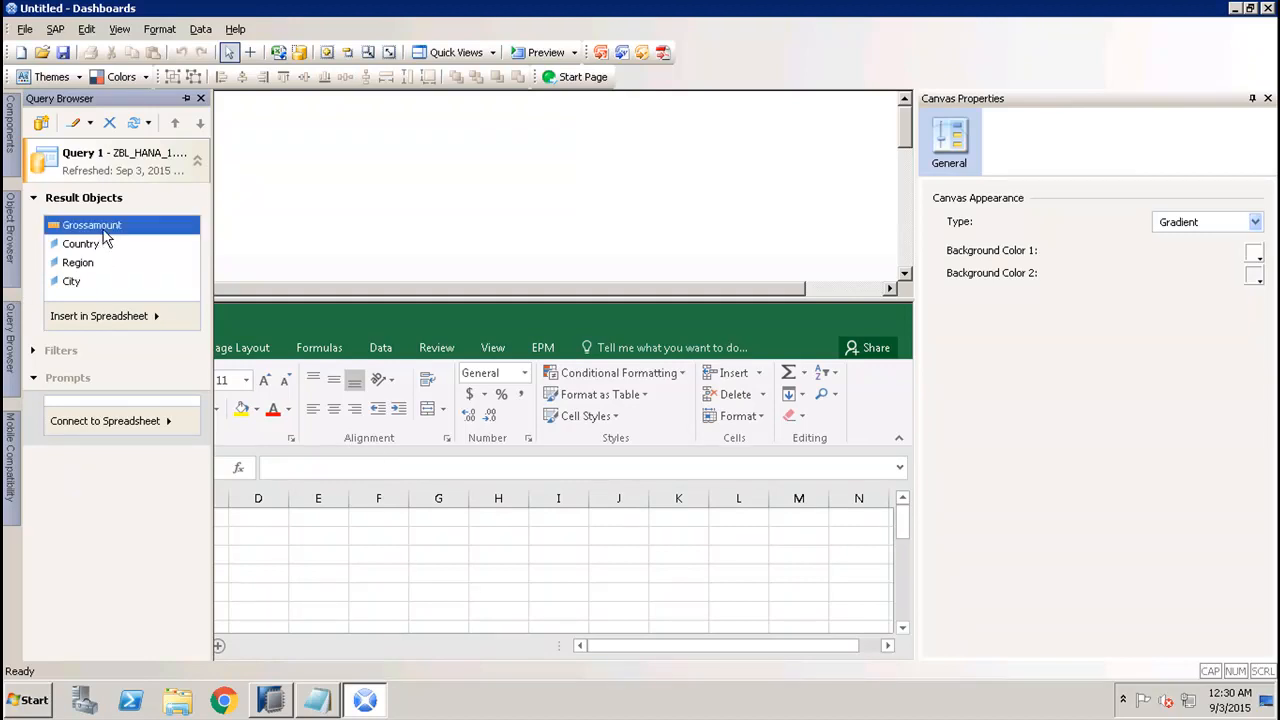
pyautogui.click(118, 320)
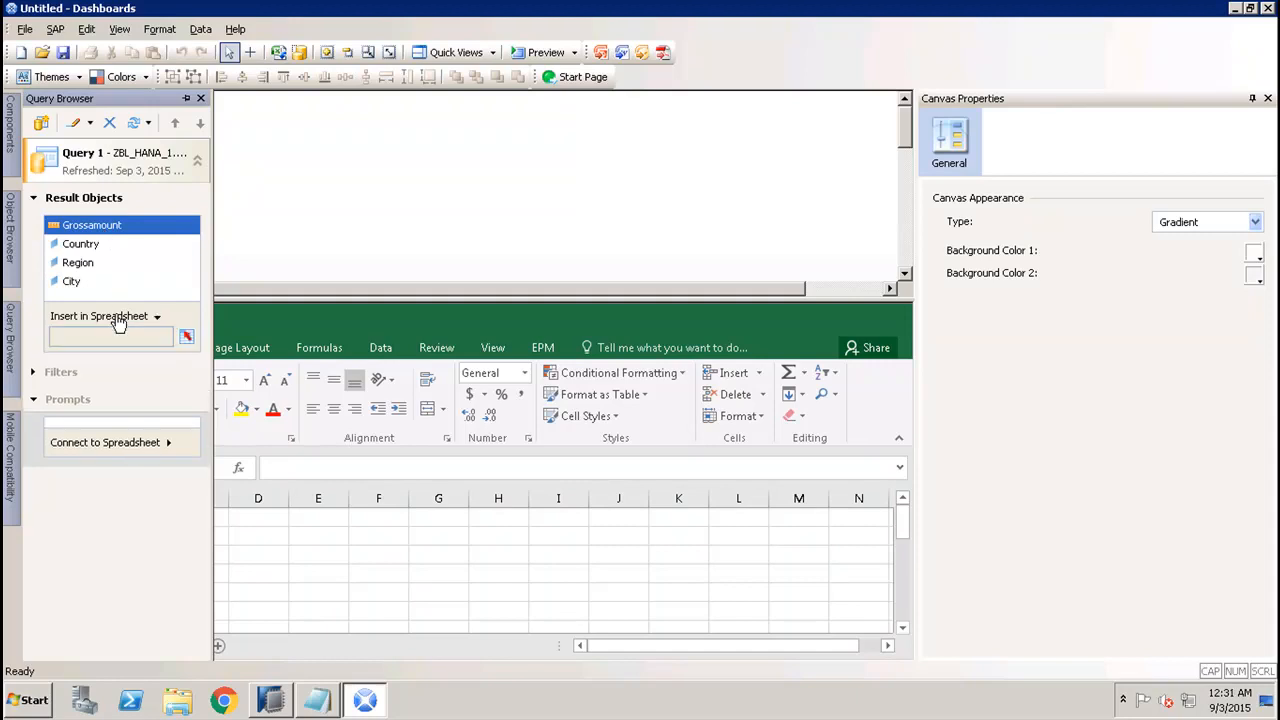
pyautogui.click(187, 338)
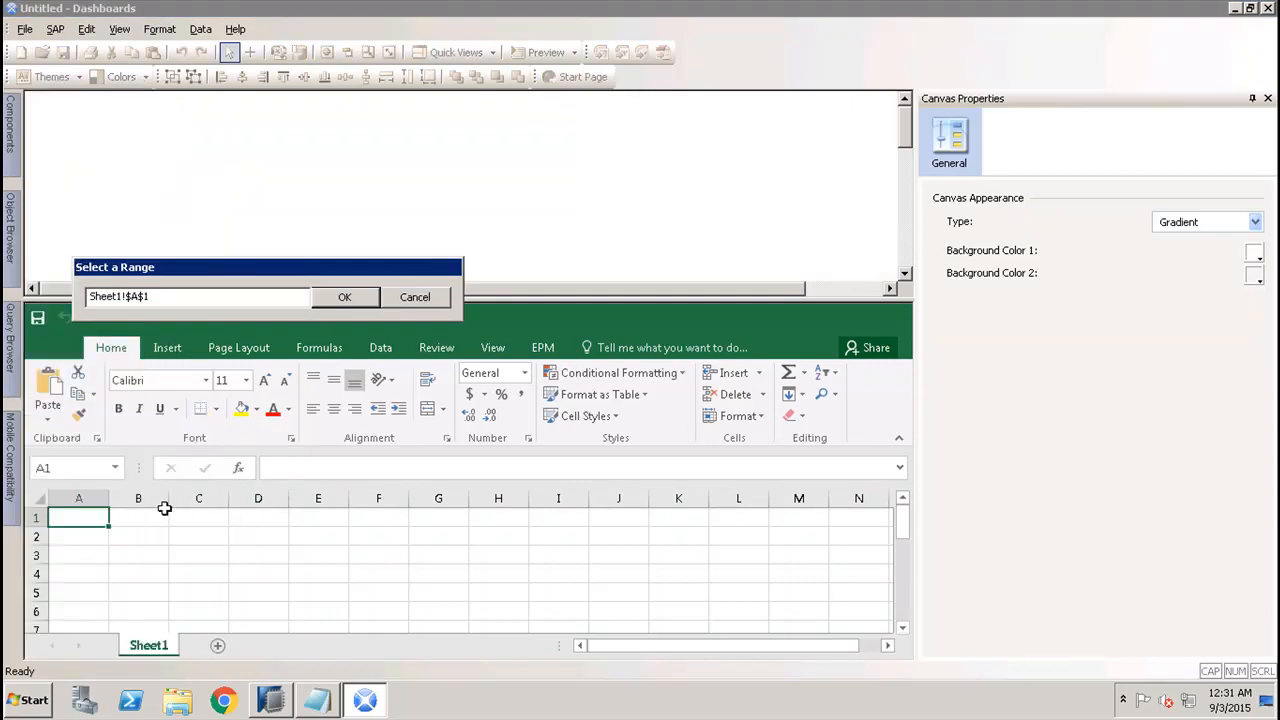
pyautogui.moveTo(145, 517); pyautogui.dragTo(131, 612)
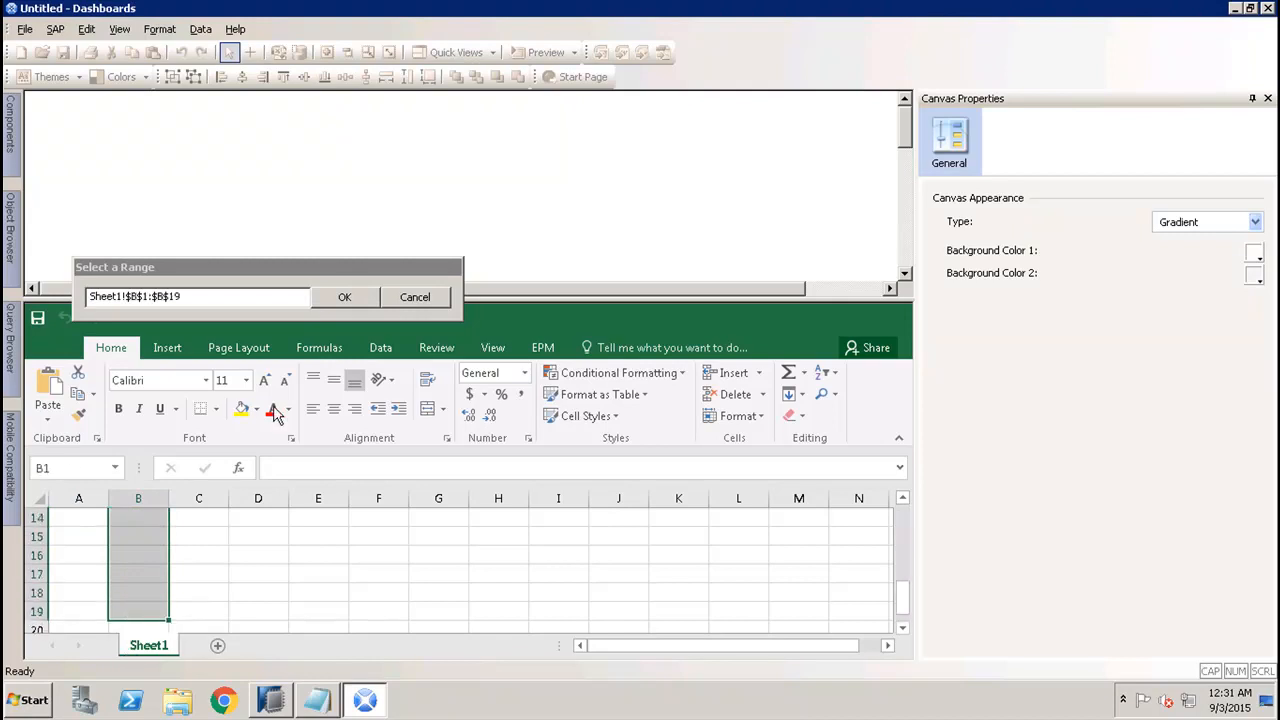
pyautogui.click(340, 298)
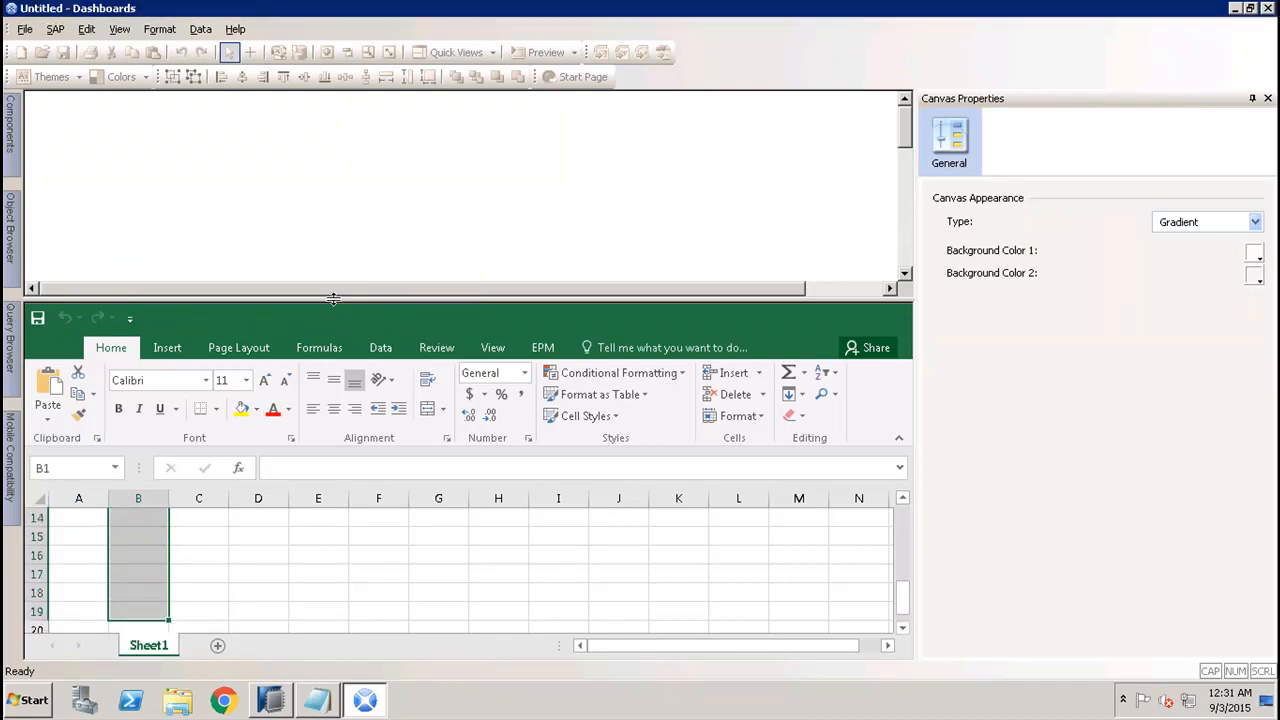
pyautogui.click(248, 418)
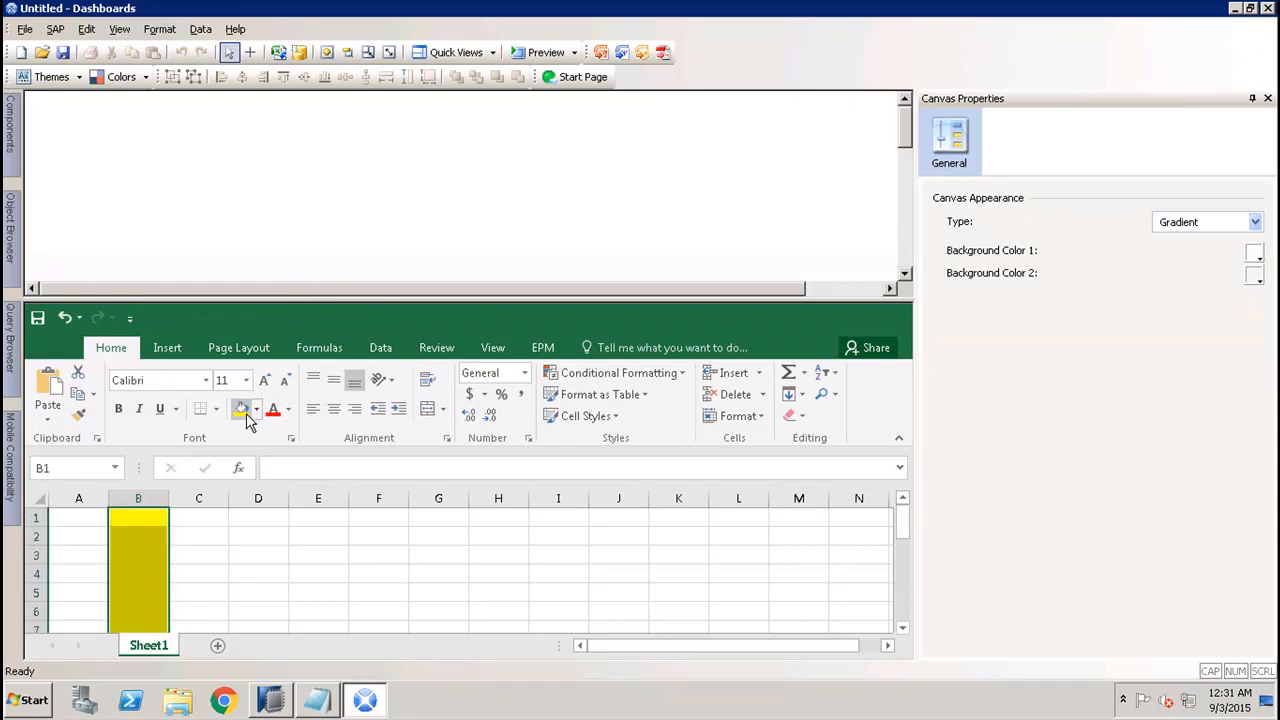
# Insert the Country result object into Sheet1 range C1:C19 and fill those cells yellow.
pyautogui.click(10, 340)
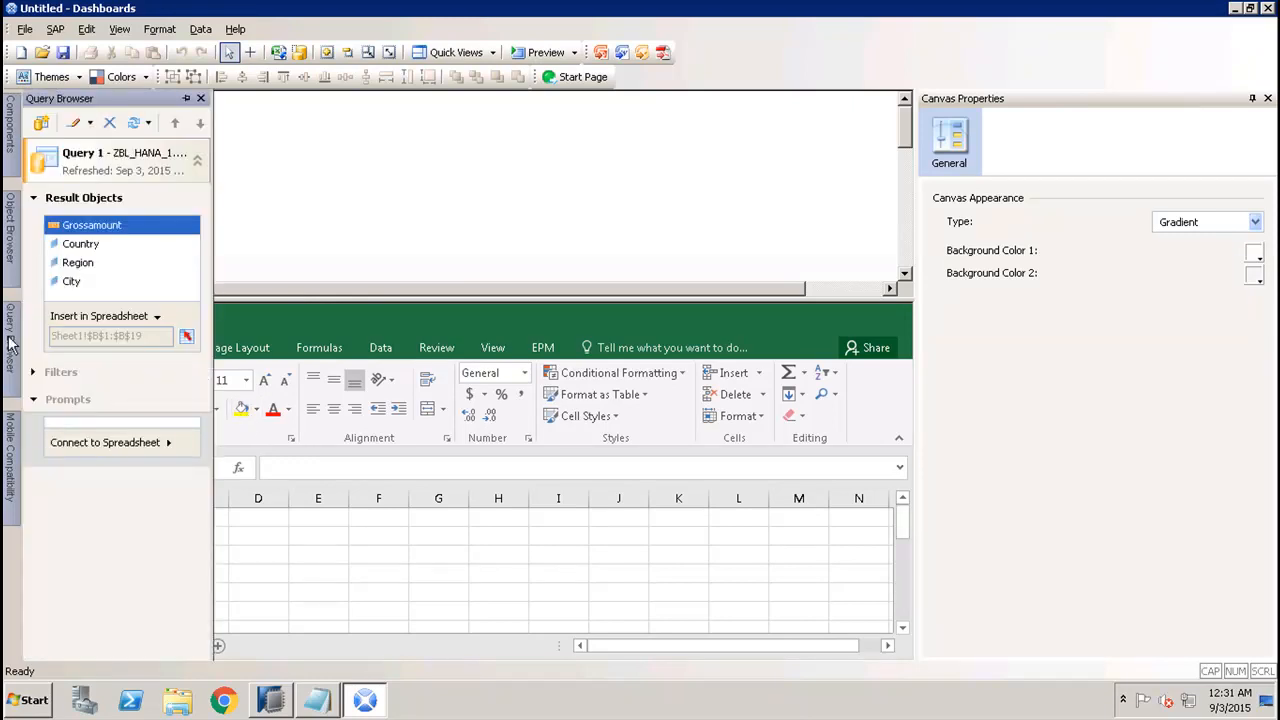
pyautogui.click(99, 252)
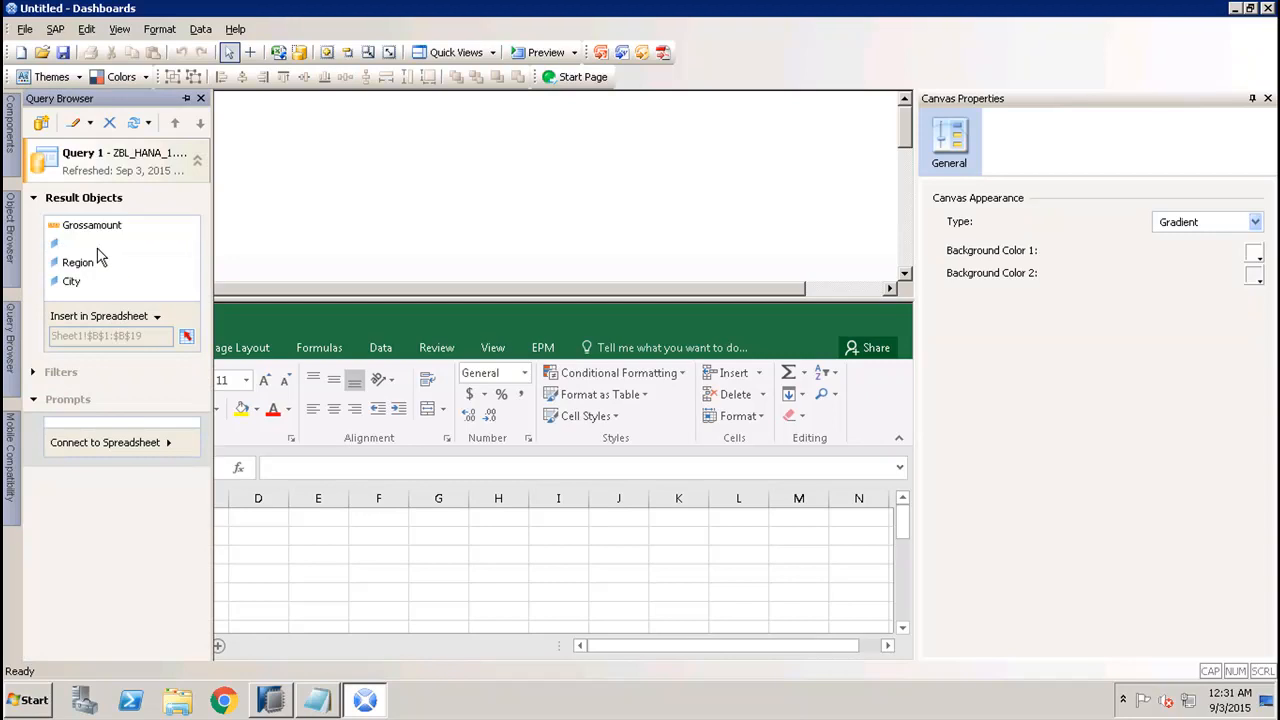
pyautogui.click(187, 336)
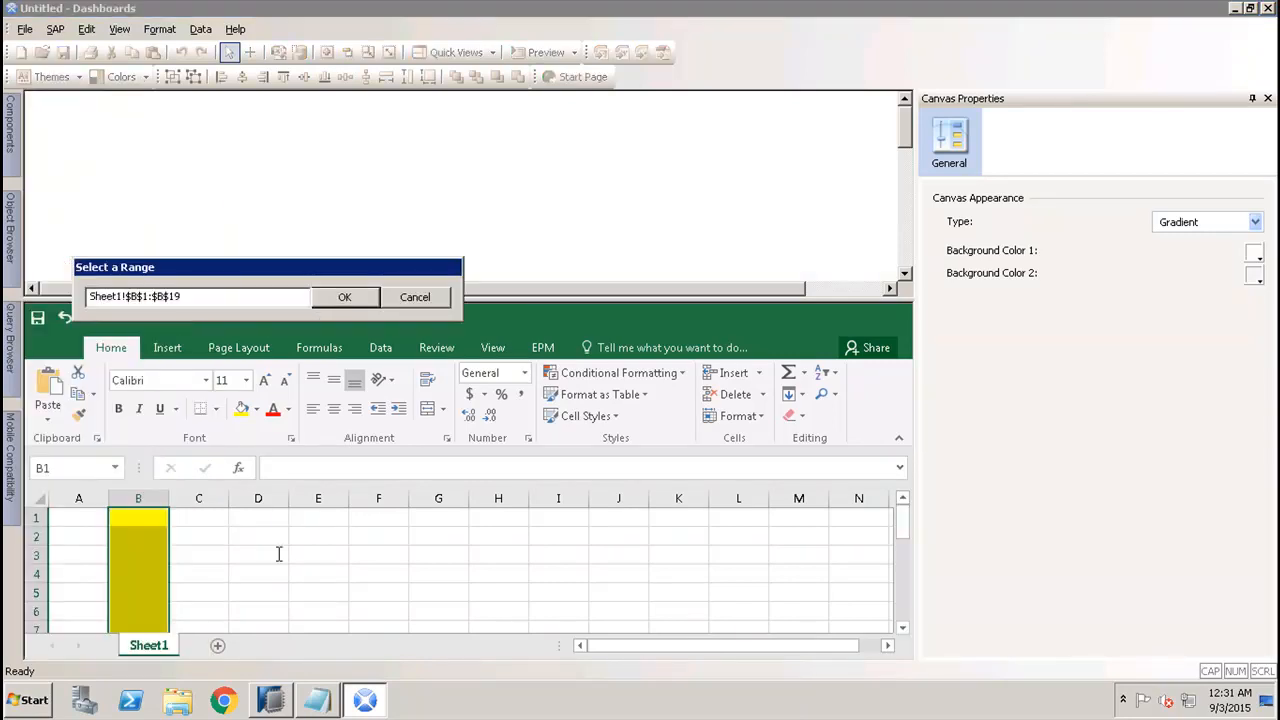
pyautogui.moveTo(199, 518); pyautogui.dragTo(194, 660)
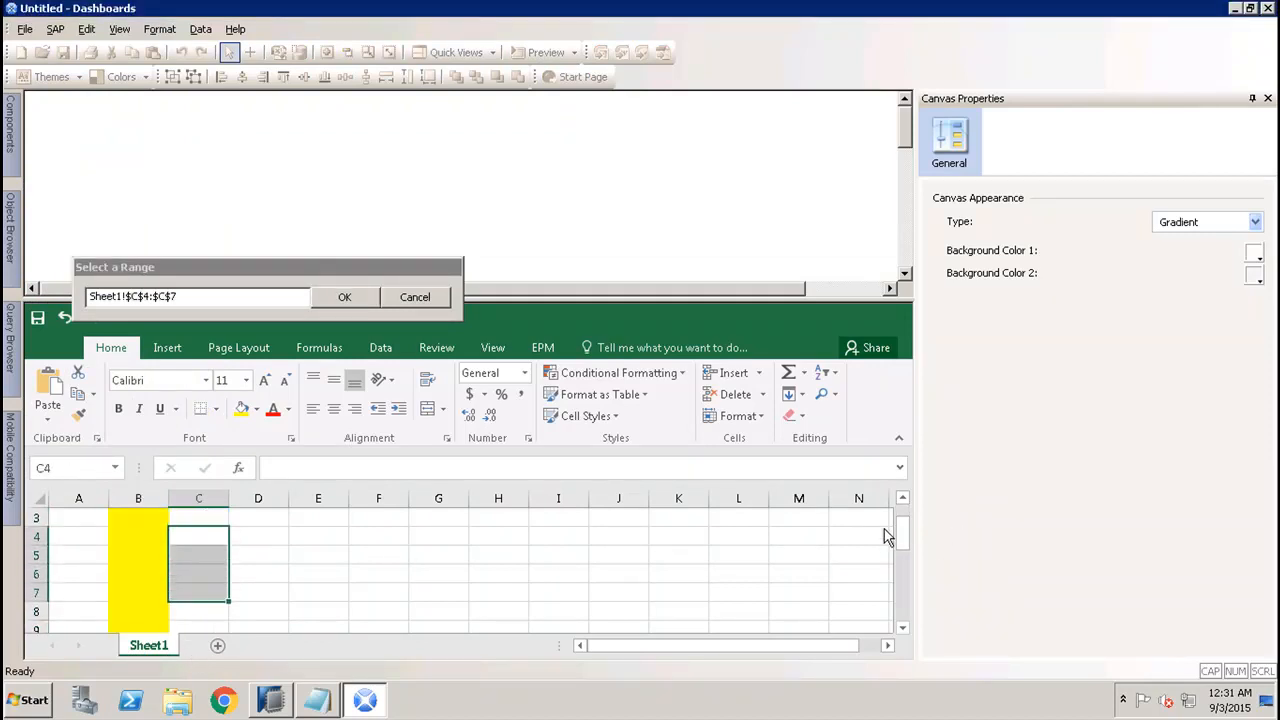
pyautogui.moveTo(905, 547); pyautogui.dragTo(903, 521)
pyautogui.click(196, 513)
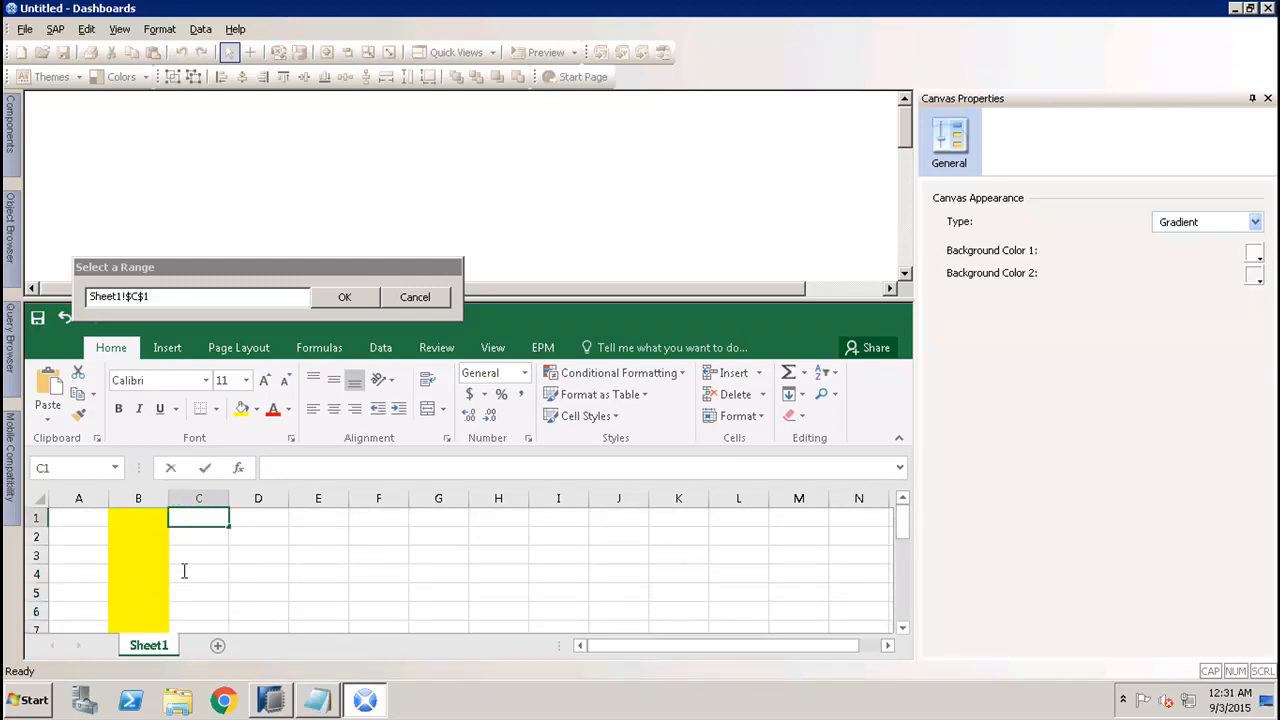
pyautogui.click(291, 537)
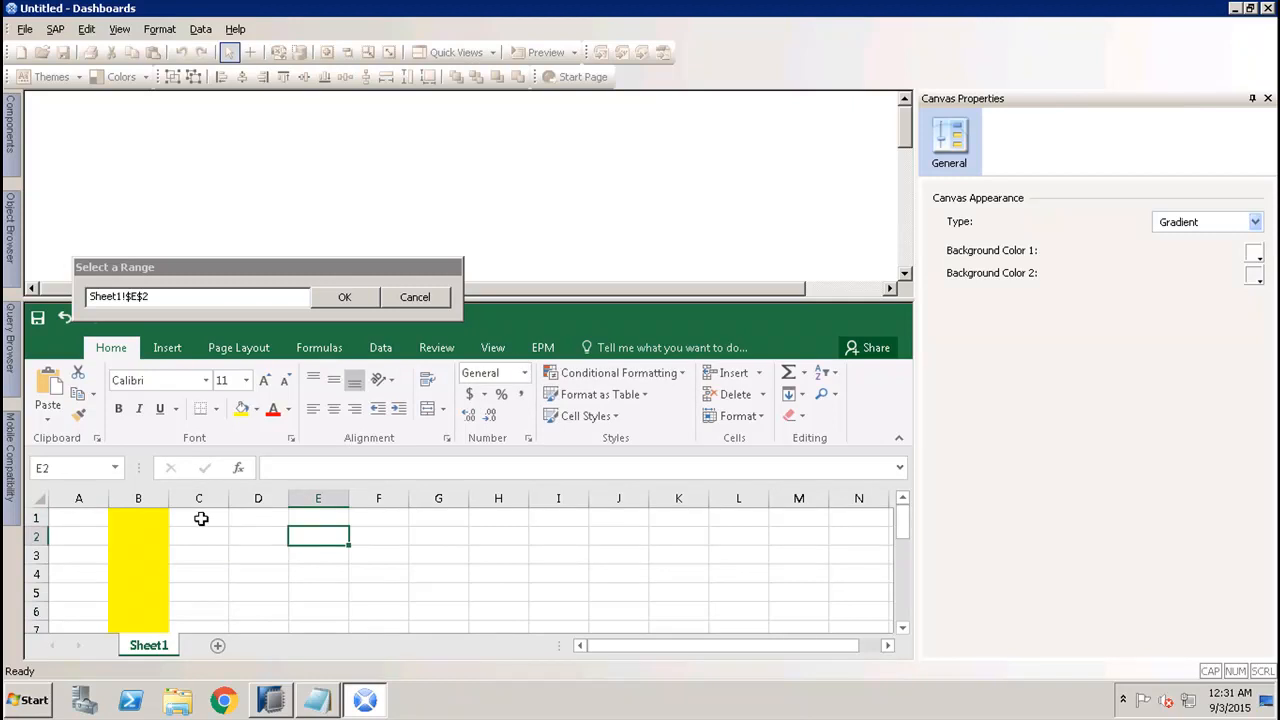
pyautogui.click(201, 518)
pyautogui.moveTo(202, 518); pyautogui.dragTo(191, 594)
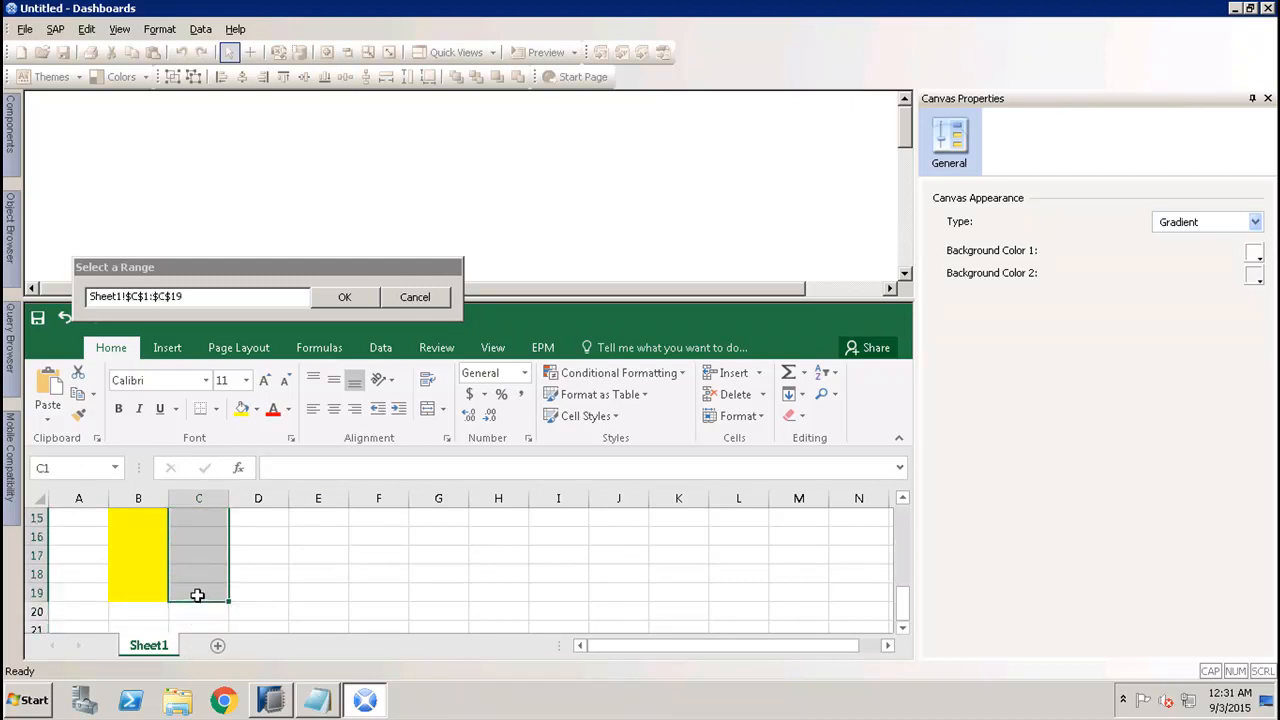
pyautogui.click(344, 298)
pyautogui.click(242, 411)
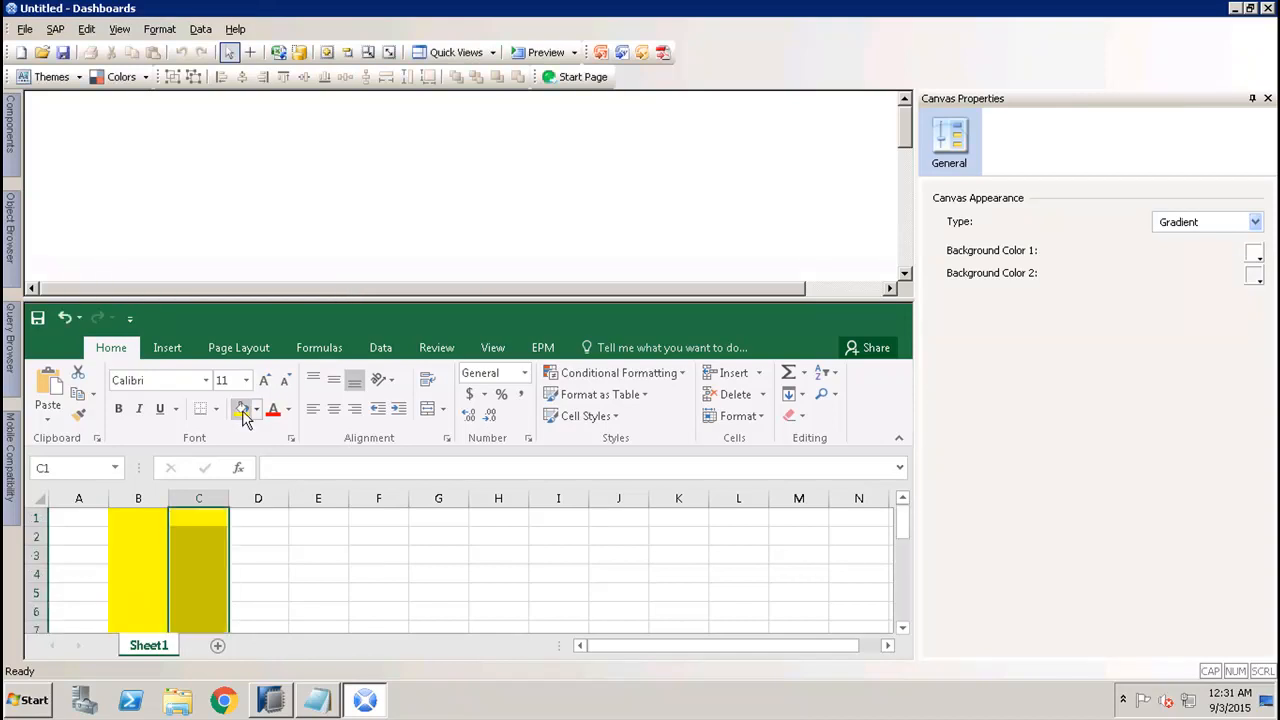
# Add a pie chart component to the canvas above the spreadsheet.
pyautogui.moveTo(11, 230)
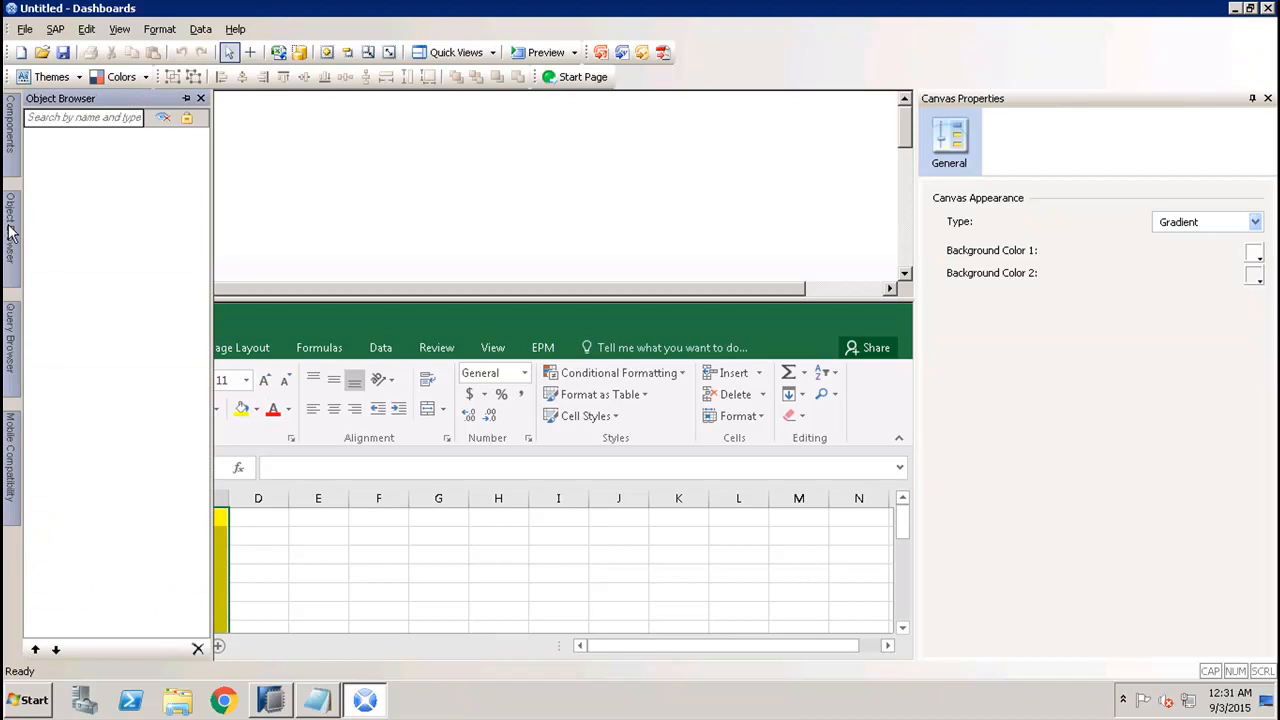
pyautogui.moveTo(15, 355)
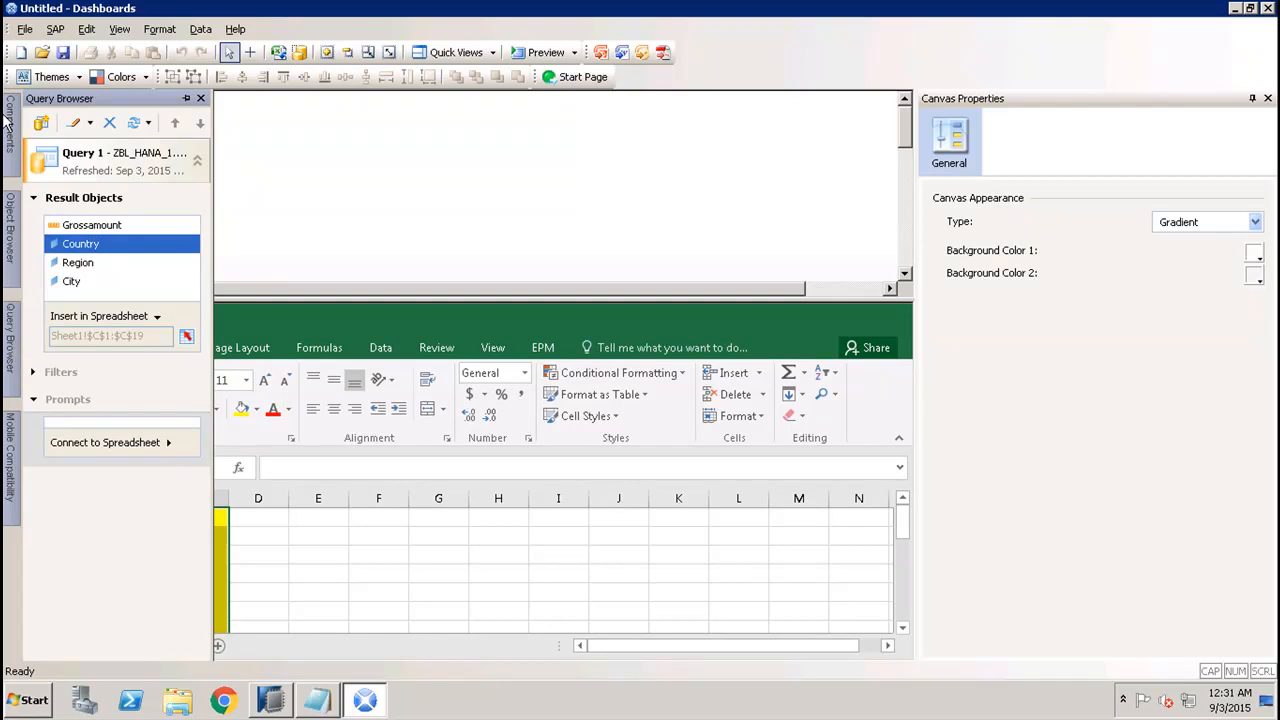
pyautogui.moveTo(8, 118)
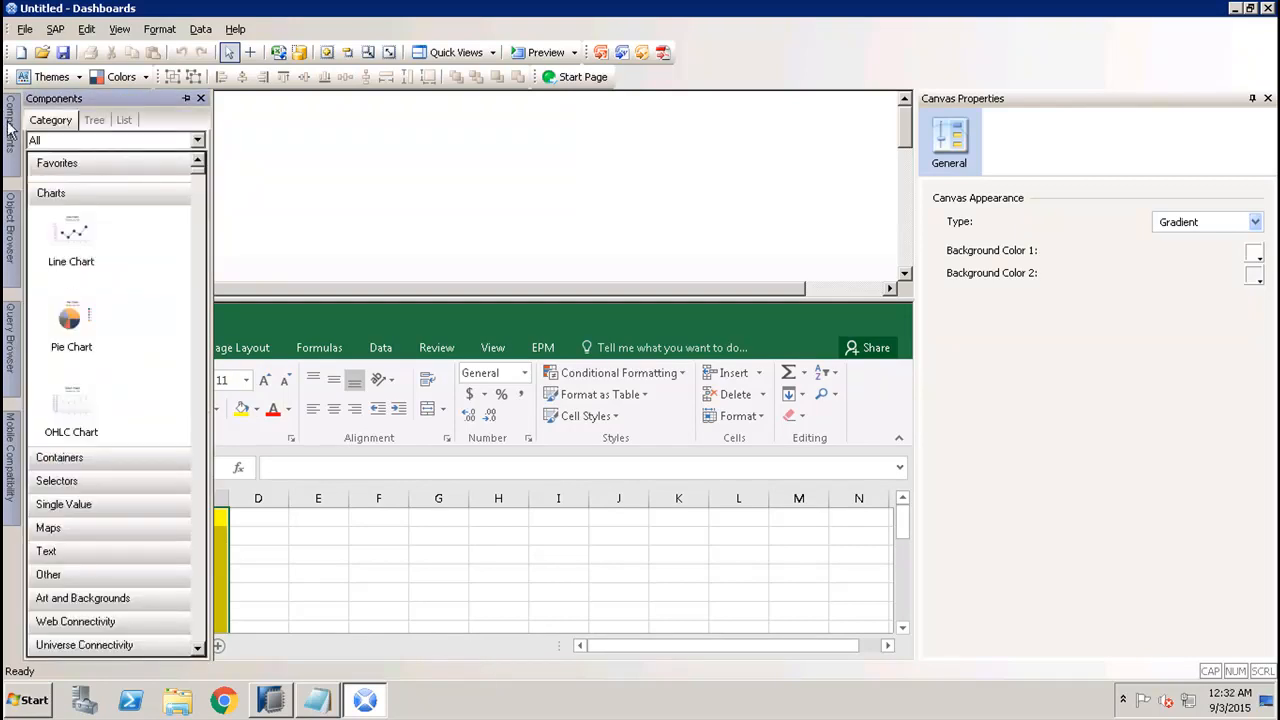
pyautogui.click(68, 300)
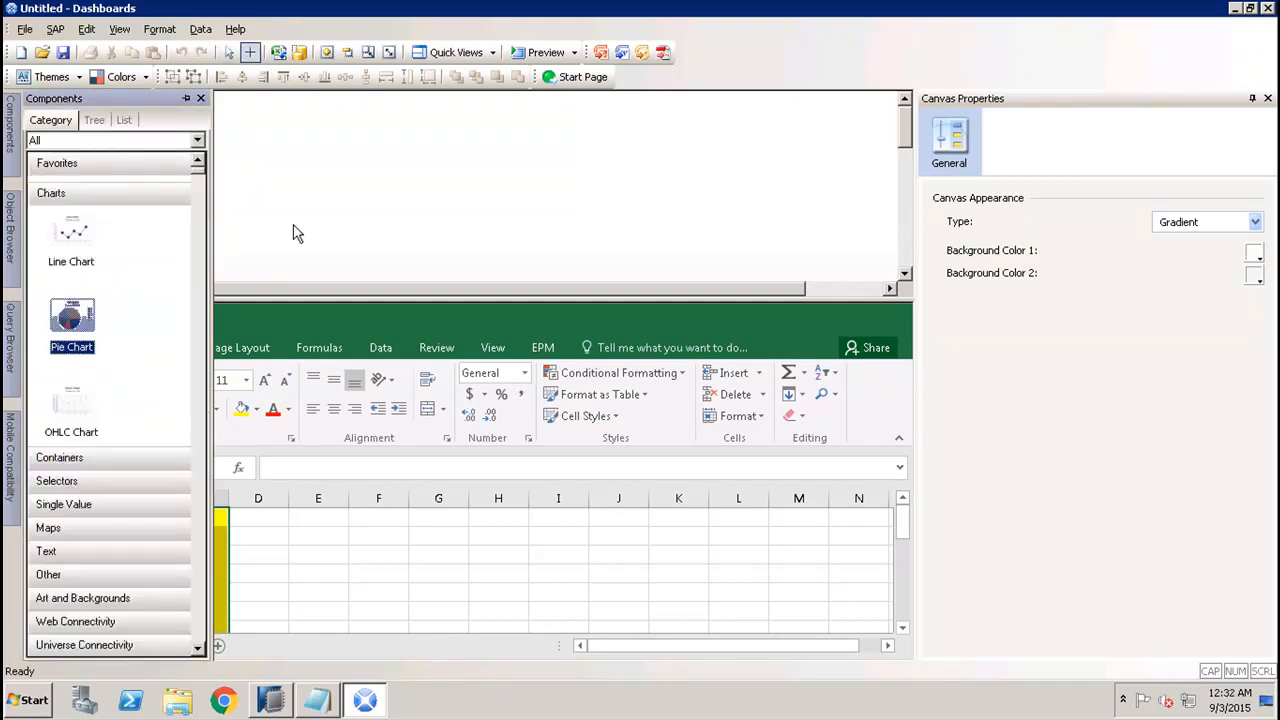
pyautogui.click(465, 130)
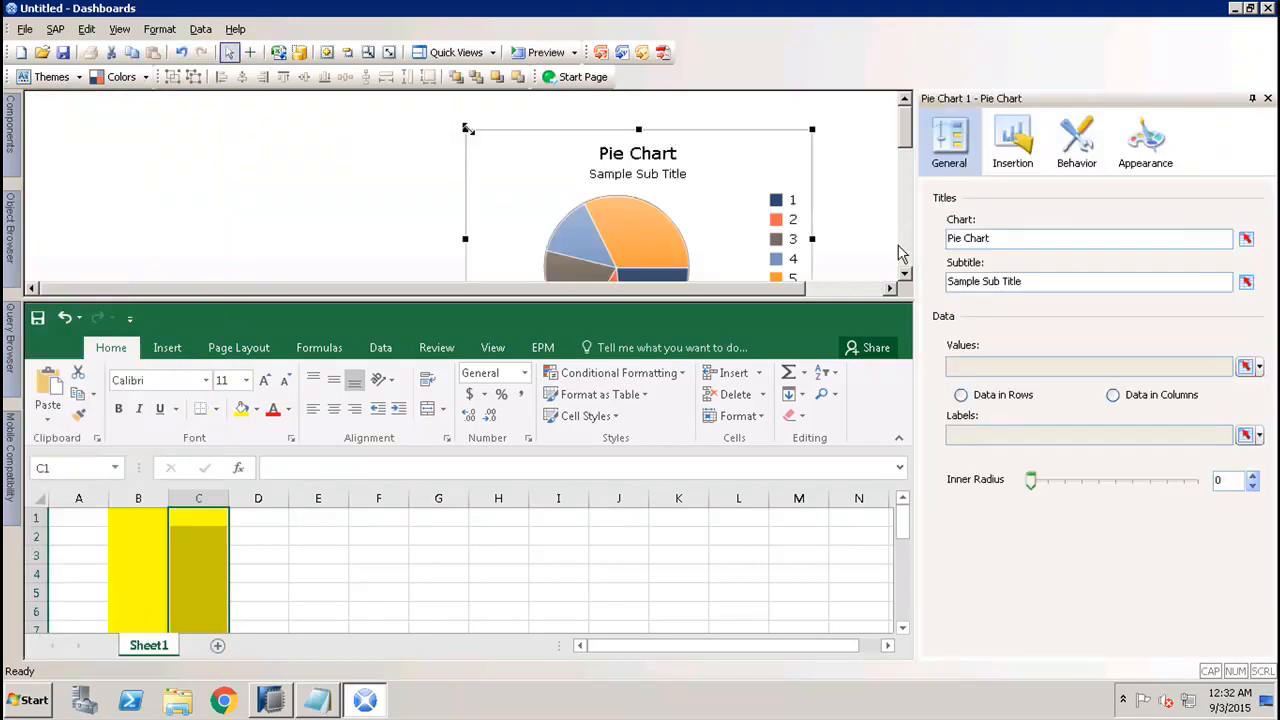
# Replace the pie chart's title with "Gross Amount by Country".
pyautogui.click(1029, 237)
pyautogui.press('BackSpace')
pyautogui.press('BackSpace')
pyautogui.press('BackSpace')
pyautogui.press('BackSpace')
pyautogui.press('BackSpace')
pyautogui.press('BackSpace')
pyautogui.press('BackSpace')
pyautogui.press('BackSpace')
pyautogui.press('BackSpace')
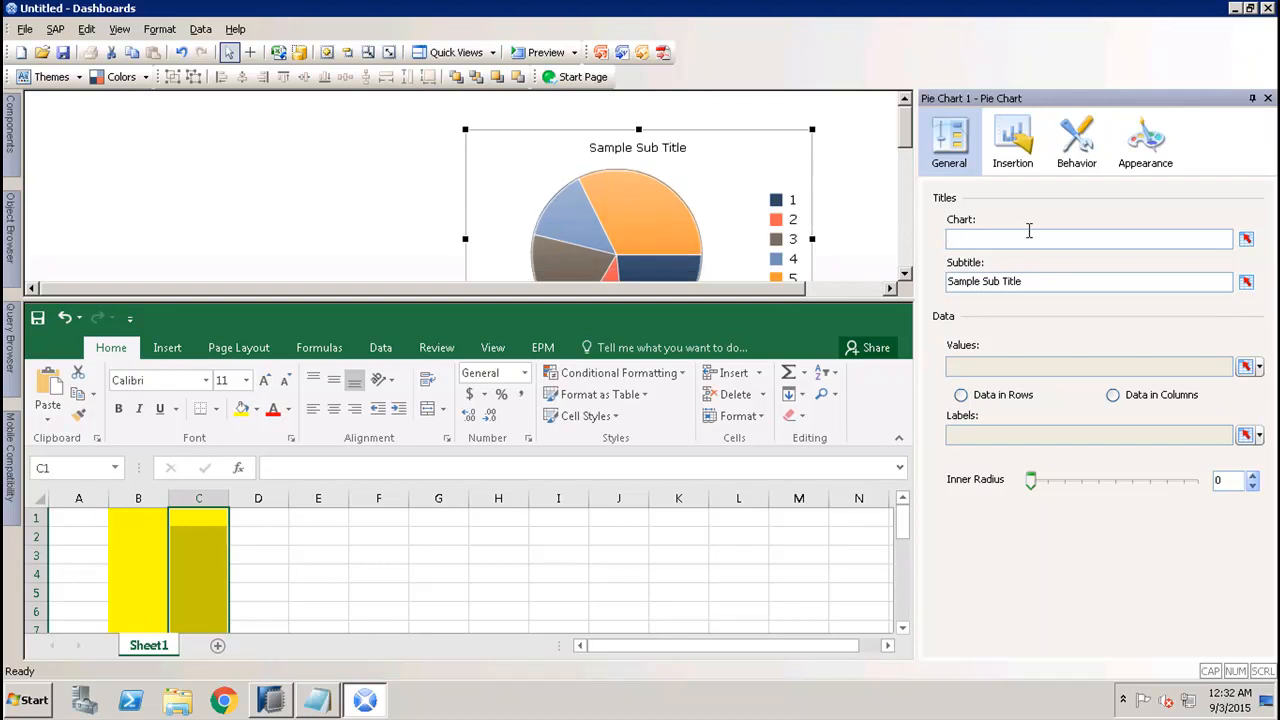
pyautogui.click(7, 333)
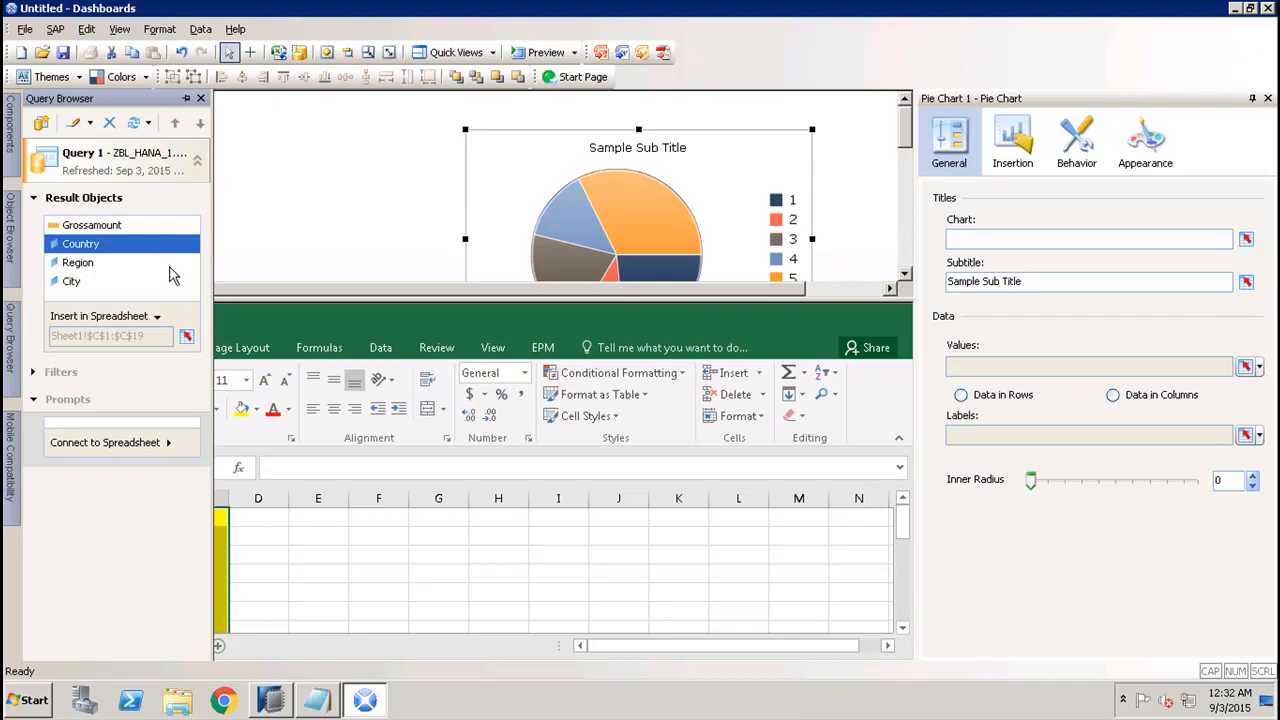
pyautogui.click(1050, 236)
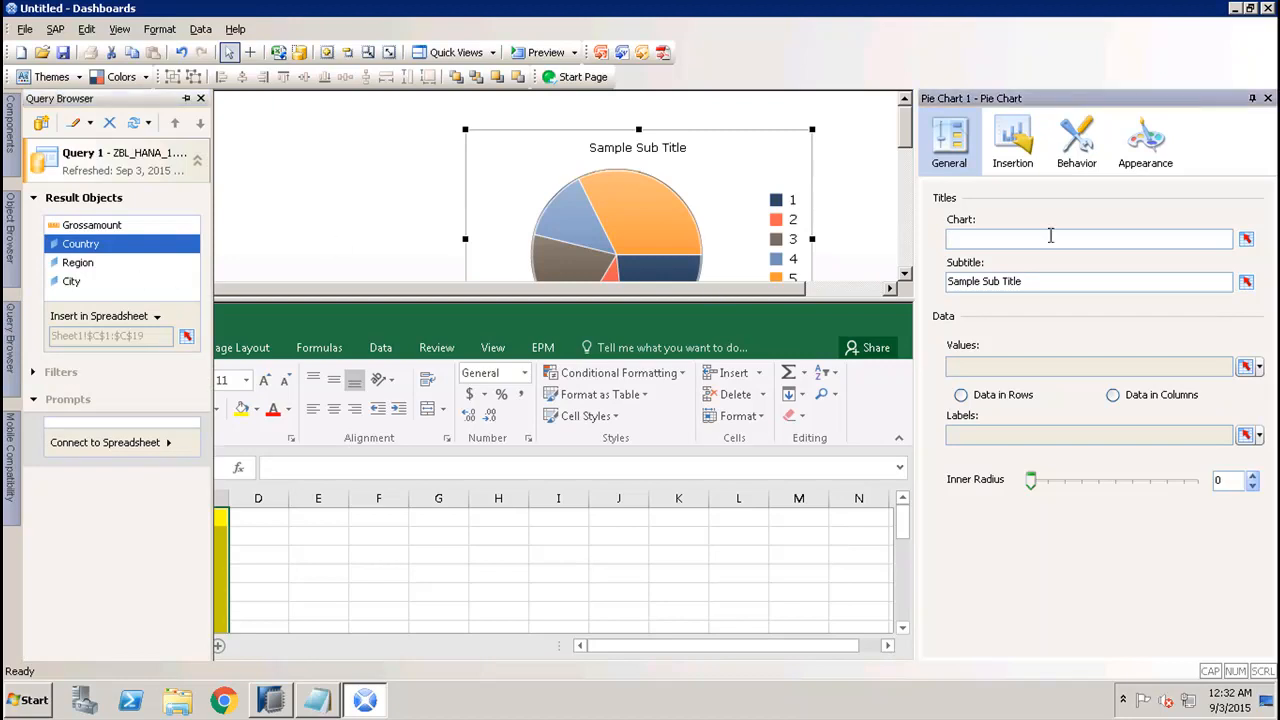
pyautogui.write('Gross Amount ')
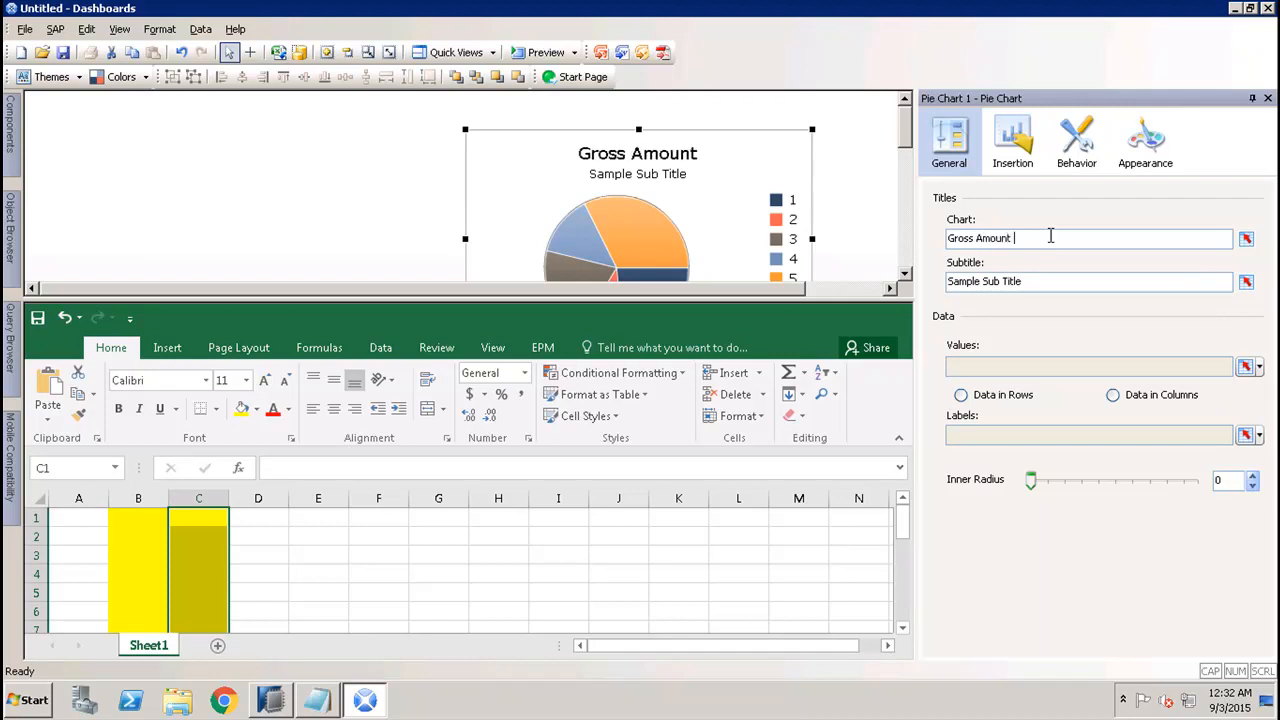
pyautogui.write('by Country')
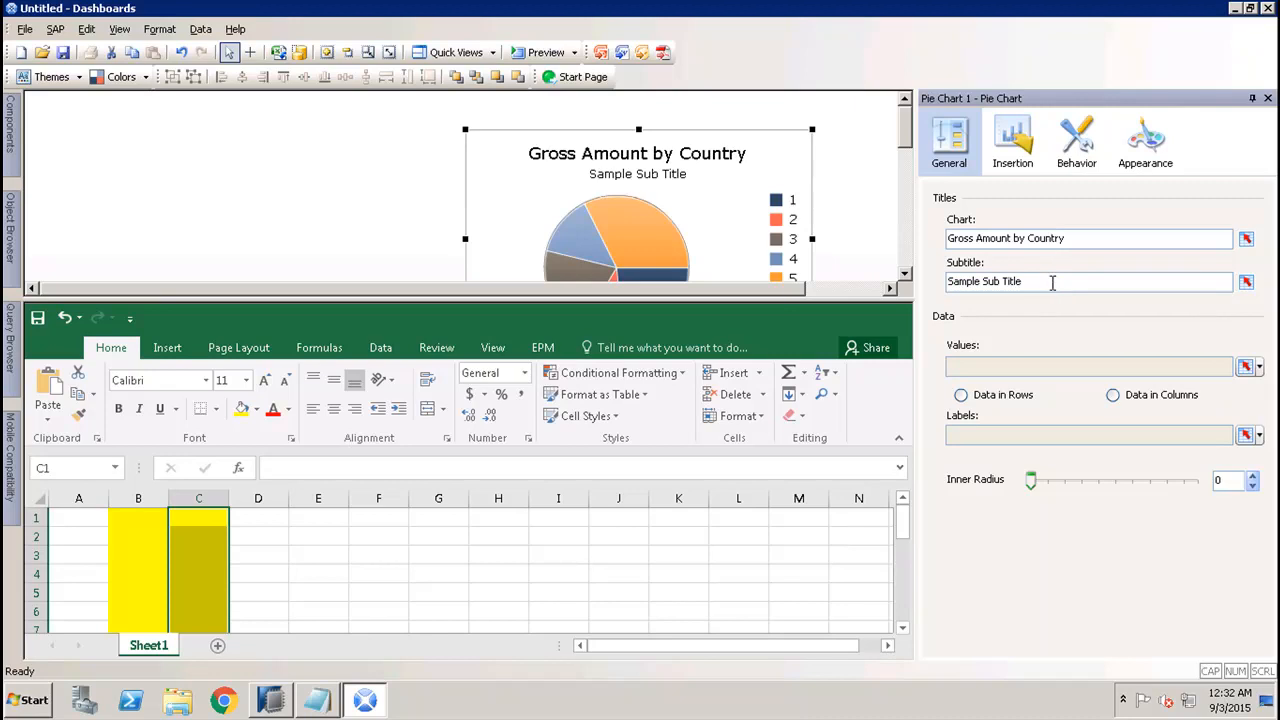
# Clear the pie chart's sample subtitle, leaving it empty.
pyautogui.press('BackSpace')
pyautogui.press('BackSpace')
pyautogui.press('BackSpace')
pyautogui.press('BackSpace')
pyautogui.press('BackSpace')
pyautogui.press('BackSpace')
pyautogui.press('BackSpace')
pyautogui.press('BackSpace')
pyautogui.press('BackSpace')
pyautogui.press('BackSpace')
pyautogui.press('BackSpace')
pyautogui.press('BackSpace')
pyautogui.press('BackSpace')
pyautogui.press('BackSpace')
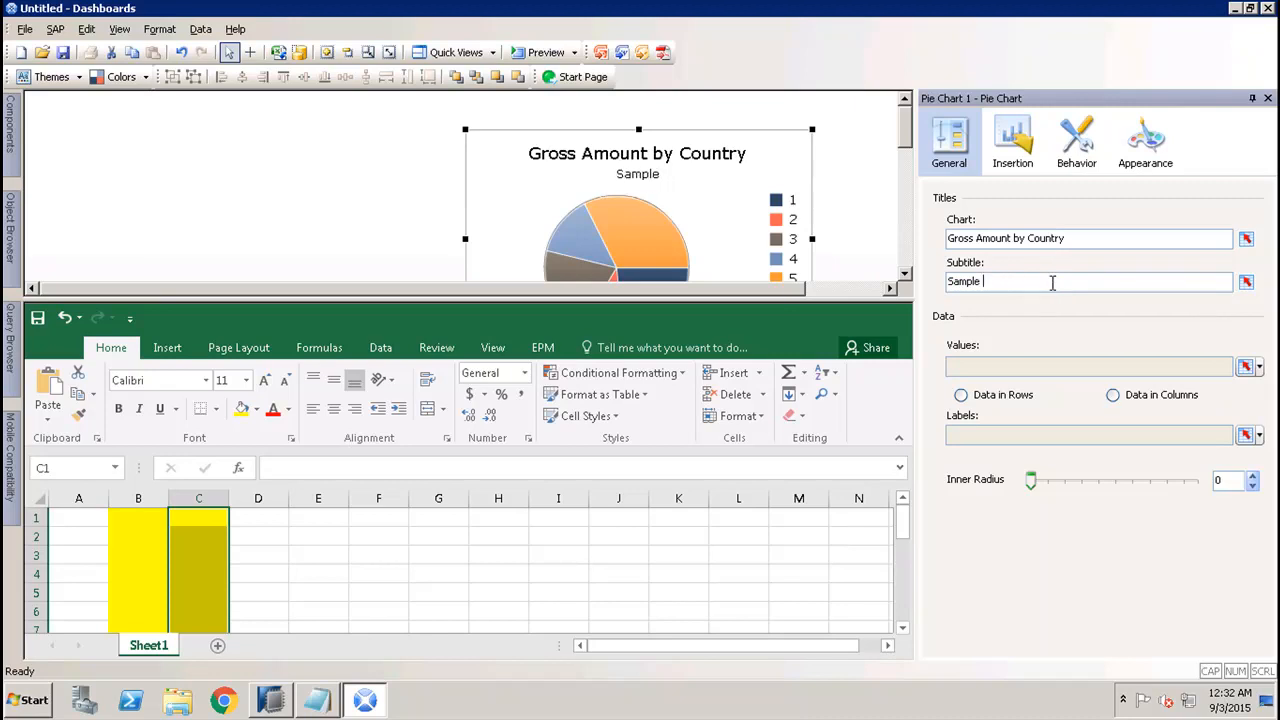
pyautogui.press('BackSpace')
pyautogui.press('BackSpace')
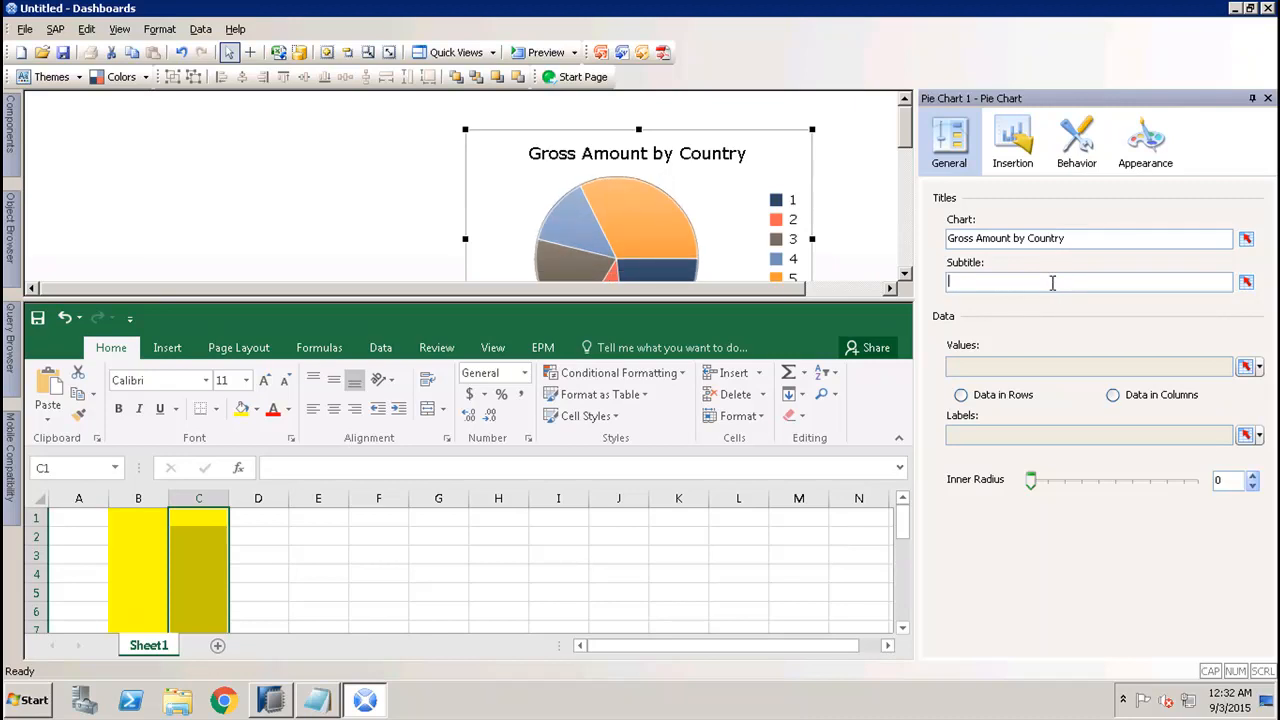
# Bind the pie chart's values to the gross amount range B1:B19 on Sheet1.
pyautogui.click(1246, 368)
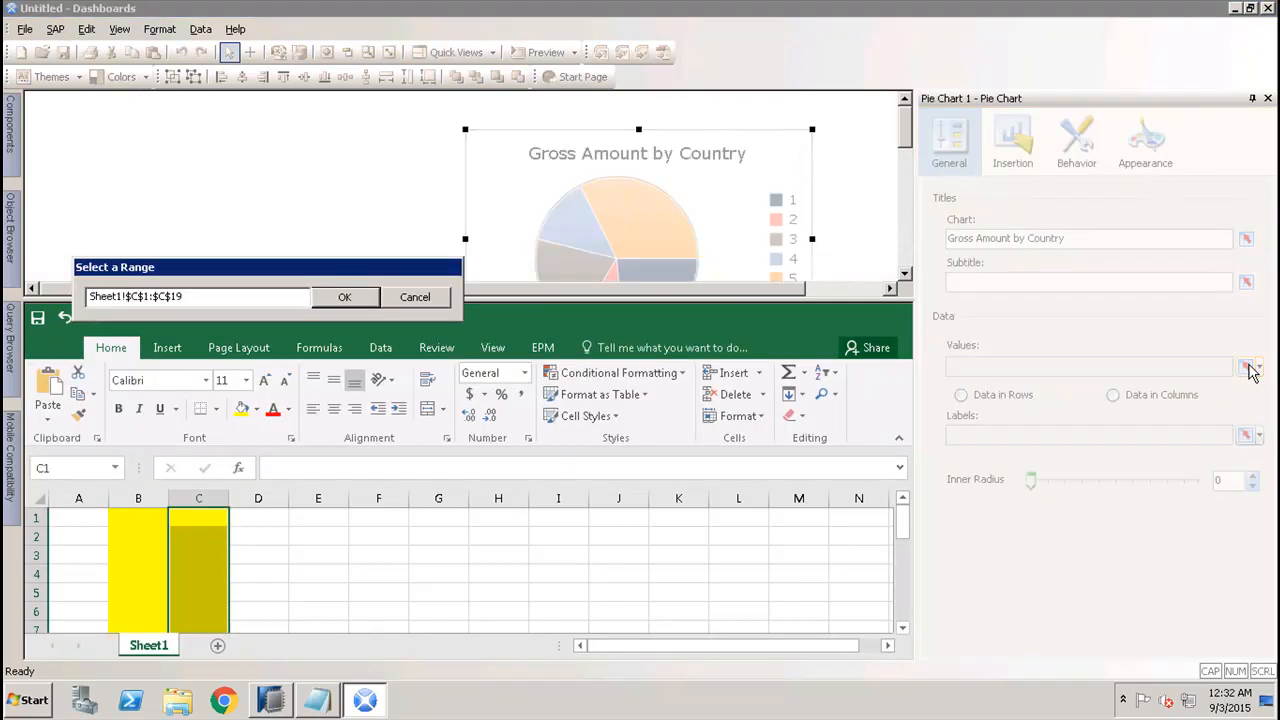
pyautogui.click(146, 517)
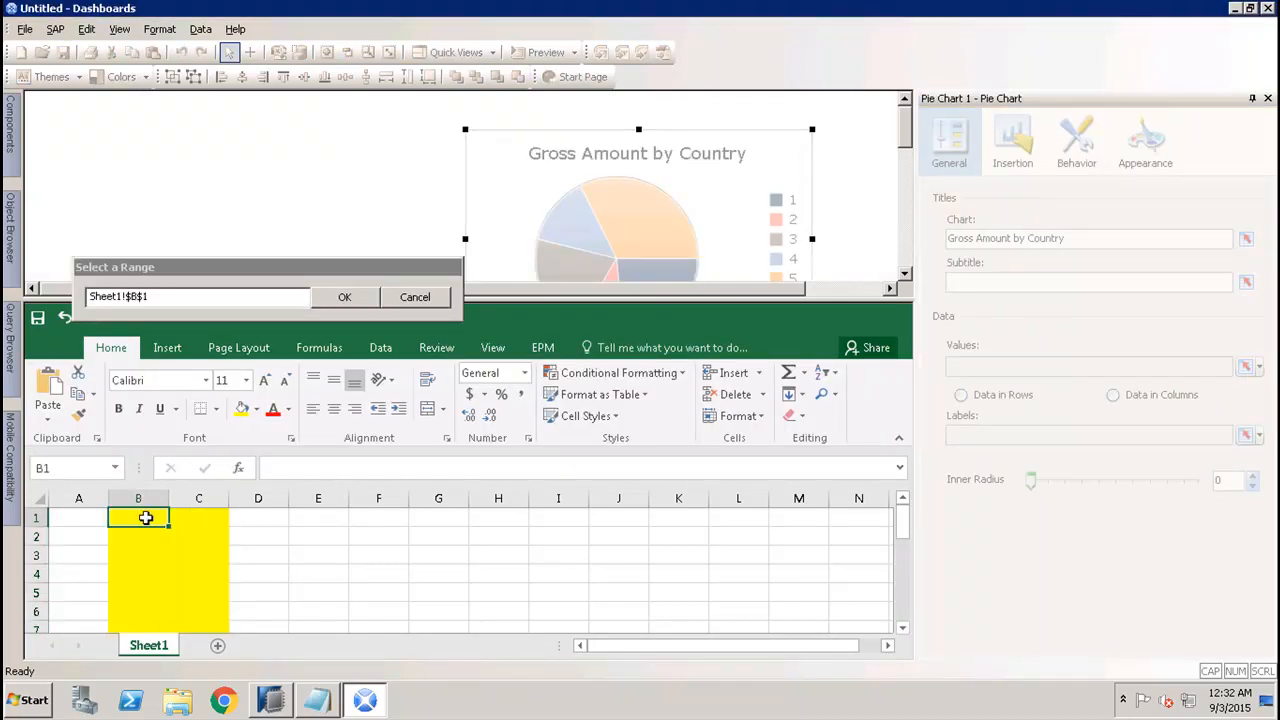
pyautogui.moveTo(146, 517); pyautogui.dragTo(144, 546)
pyautogui.click(336, 299)
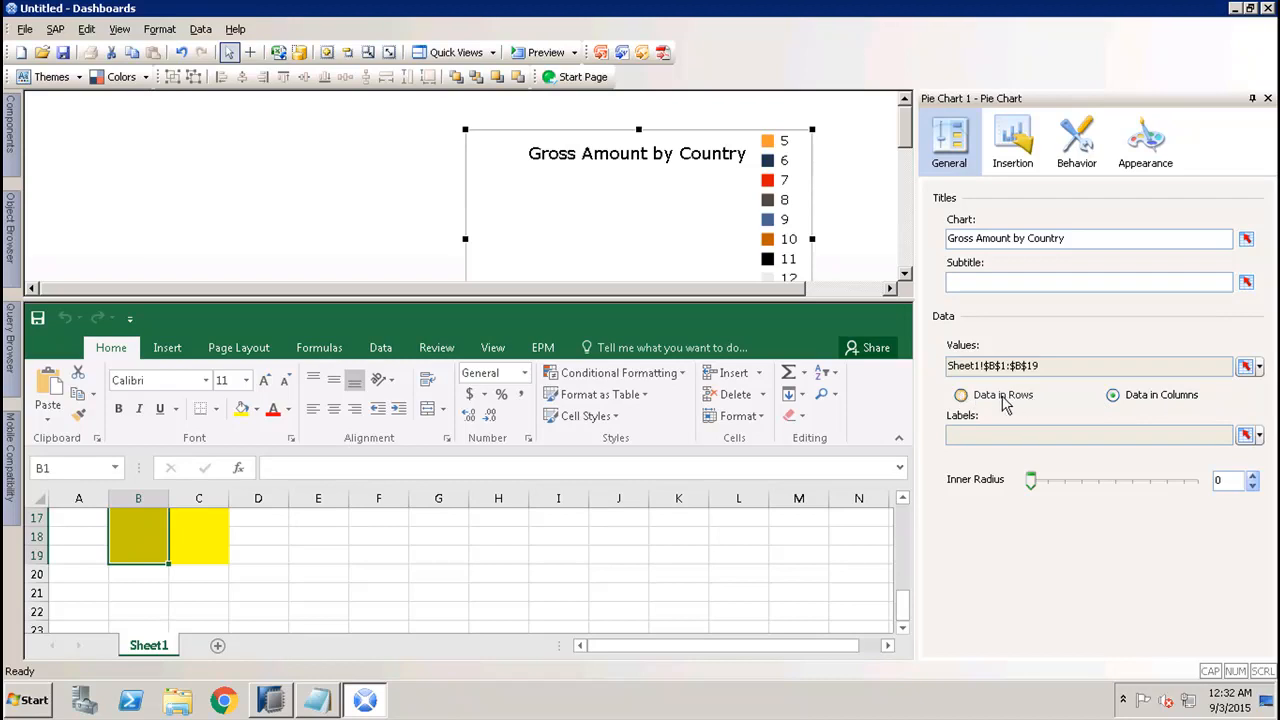
# Bind the pie chart's labels to the country range C1:C19 on Sheet1.
pyautogui.click(1245, 437)
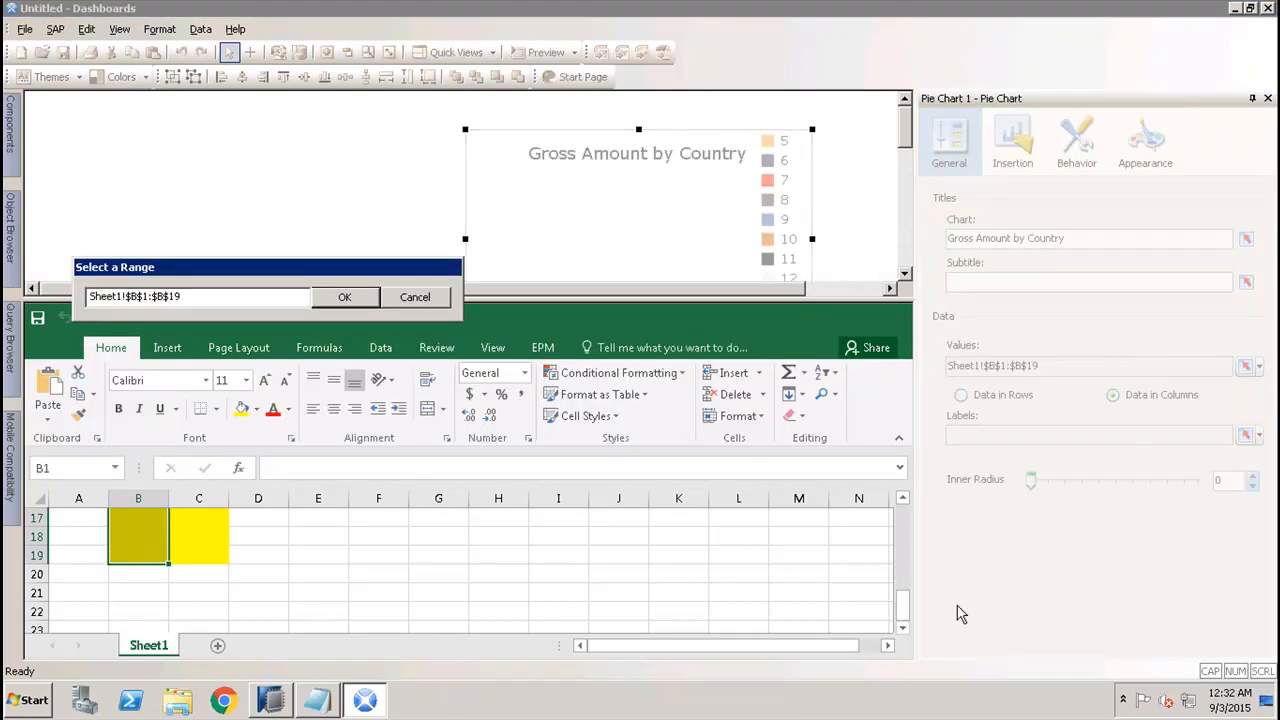
pyautogui.moveTo(900, 603); pyautogui.dragTo(903, 514)
pyautogui.click(197, 518)
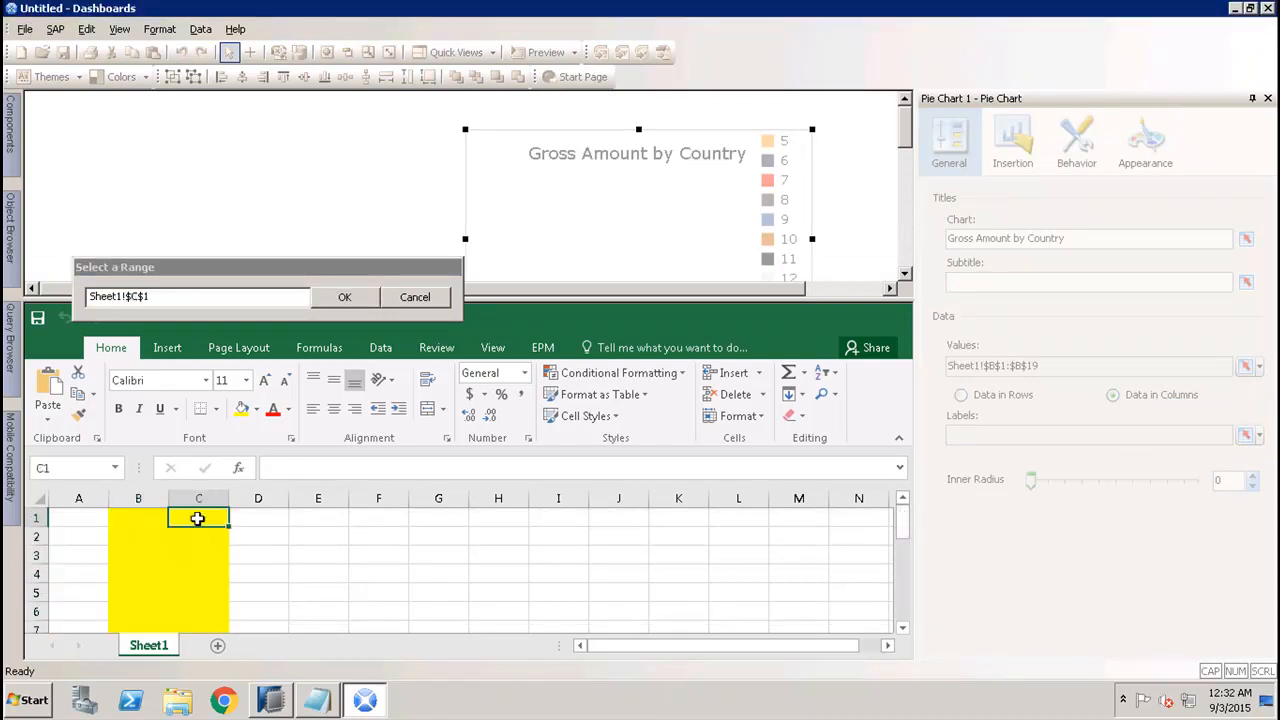
pyautogui.moveTo(197, 518); pyautogui.dragTo(185, 600)
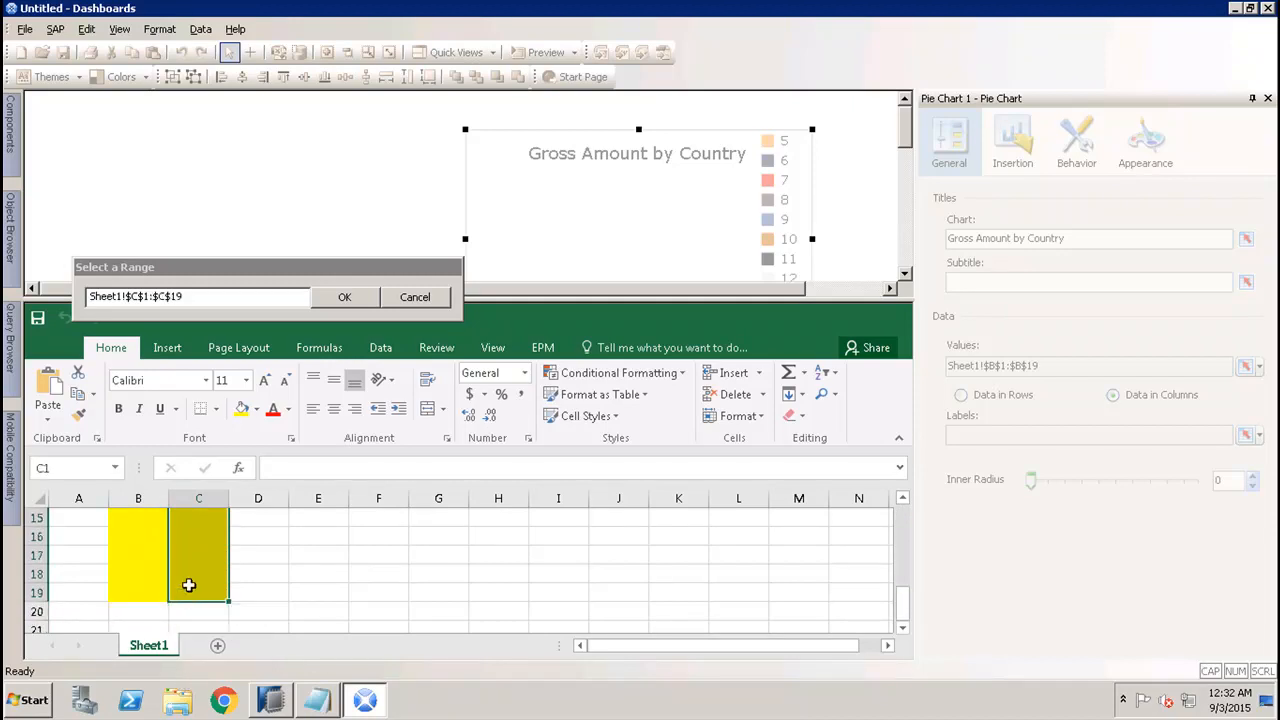
pyautogui.click(342, 300)
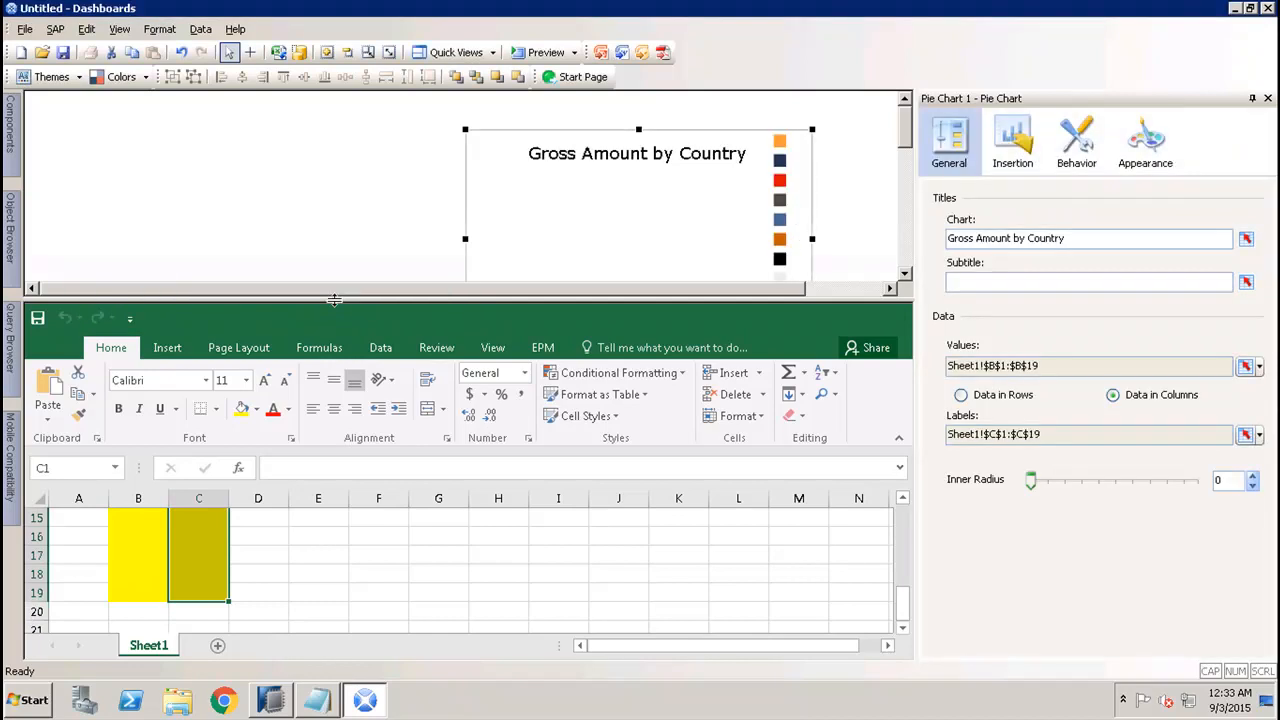
# Review the pie chart's data insertion and behavior settings, and its layout, series, text and color appearance options.
pyautogui.click(1015, 152)
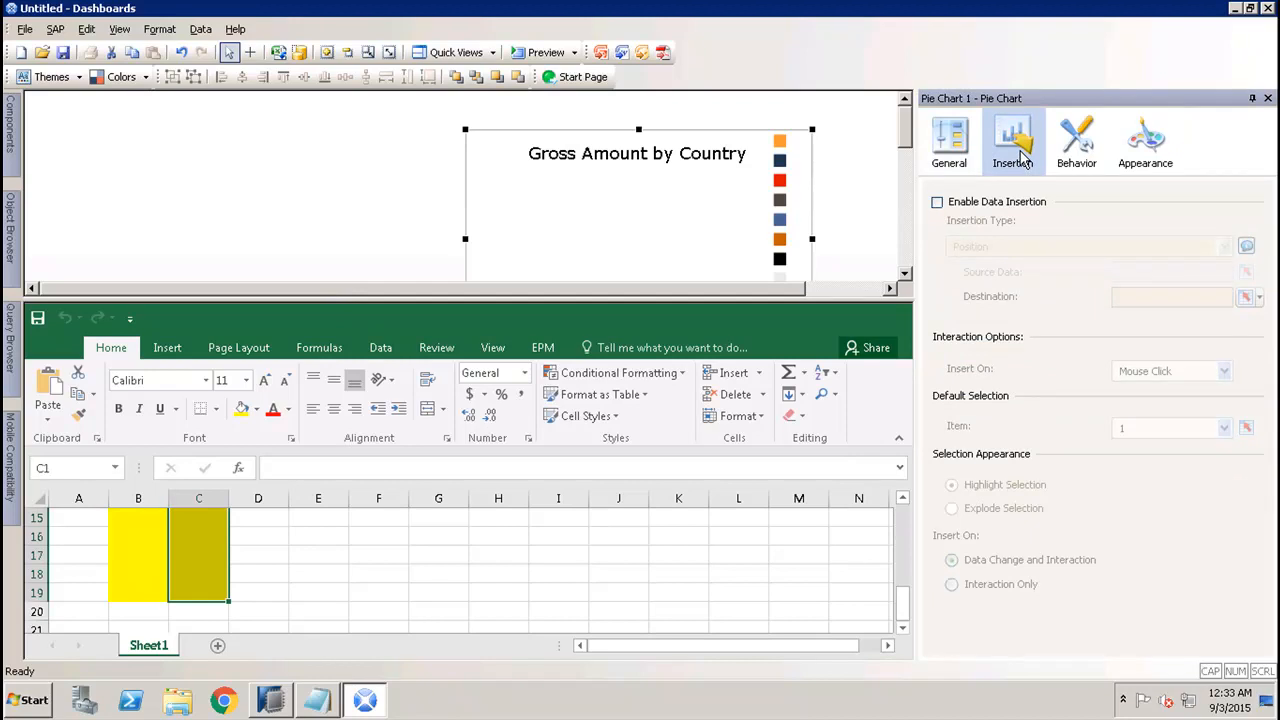
pyautogui.click(1068, 160)
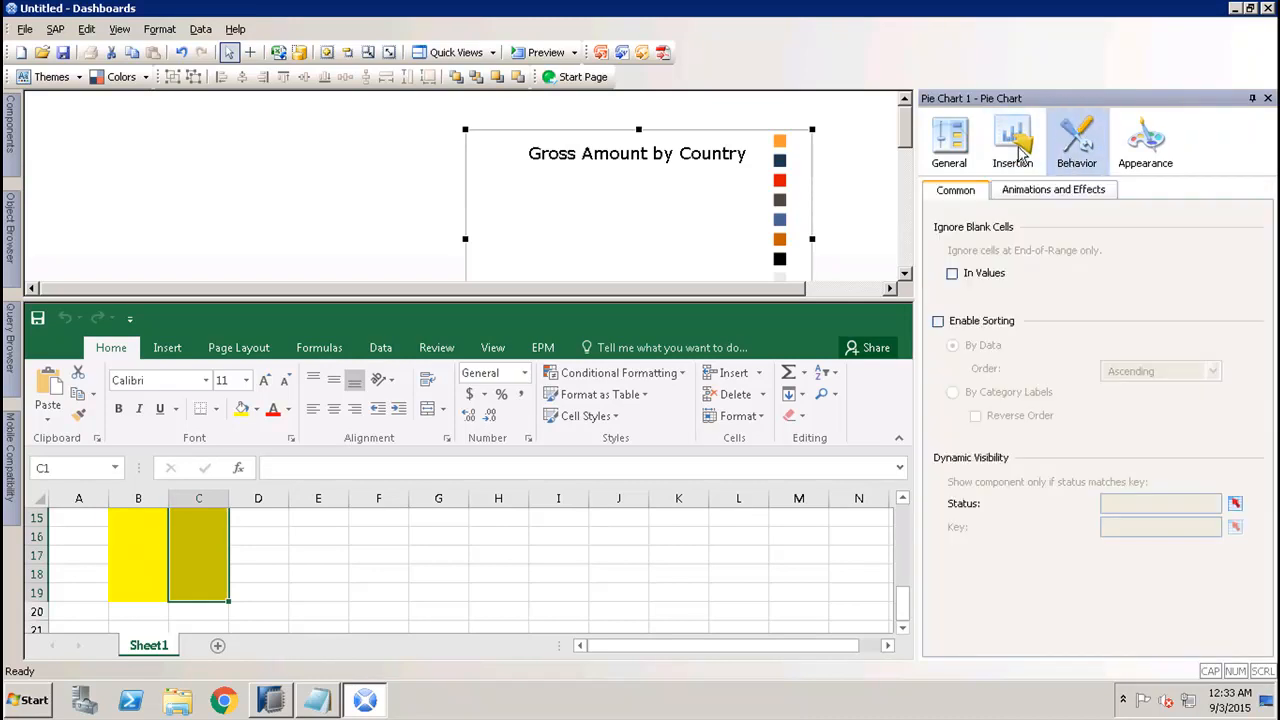
pyautogui.click(1150, 158)
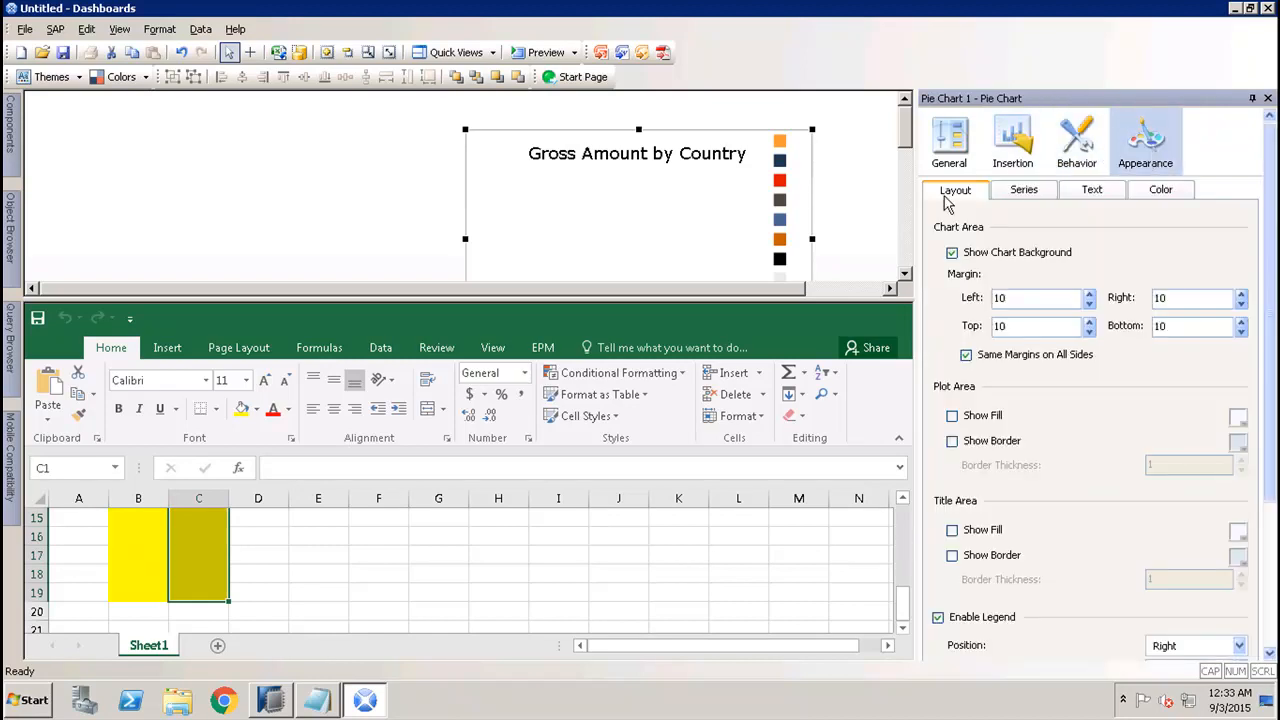
pyautogui.click(1025, 190)
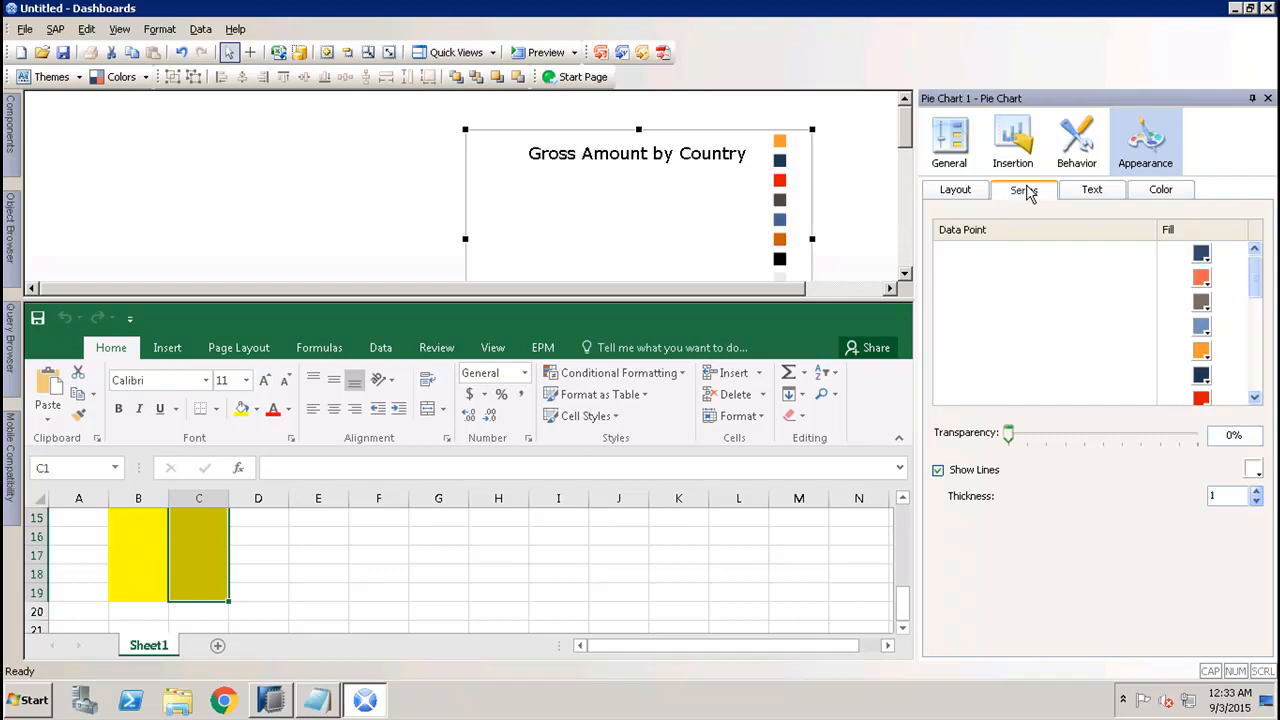
pyautogui.click(1088, 192)
pyautogui.click(1140, 192)
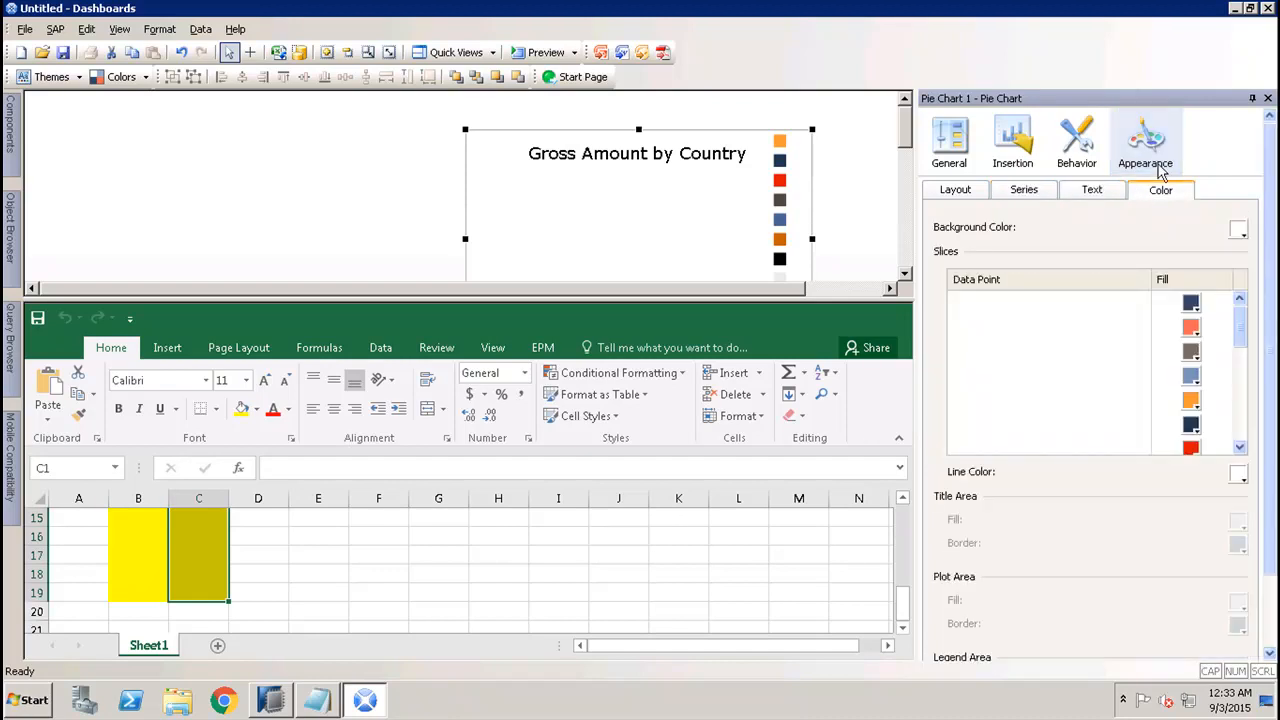
# Preview the dashboard, inspect the country, amount and percentage details of individual pie slices, and return to the design view.
pyautogui.click(540, 55)
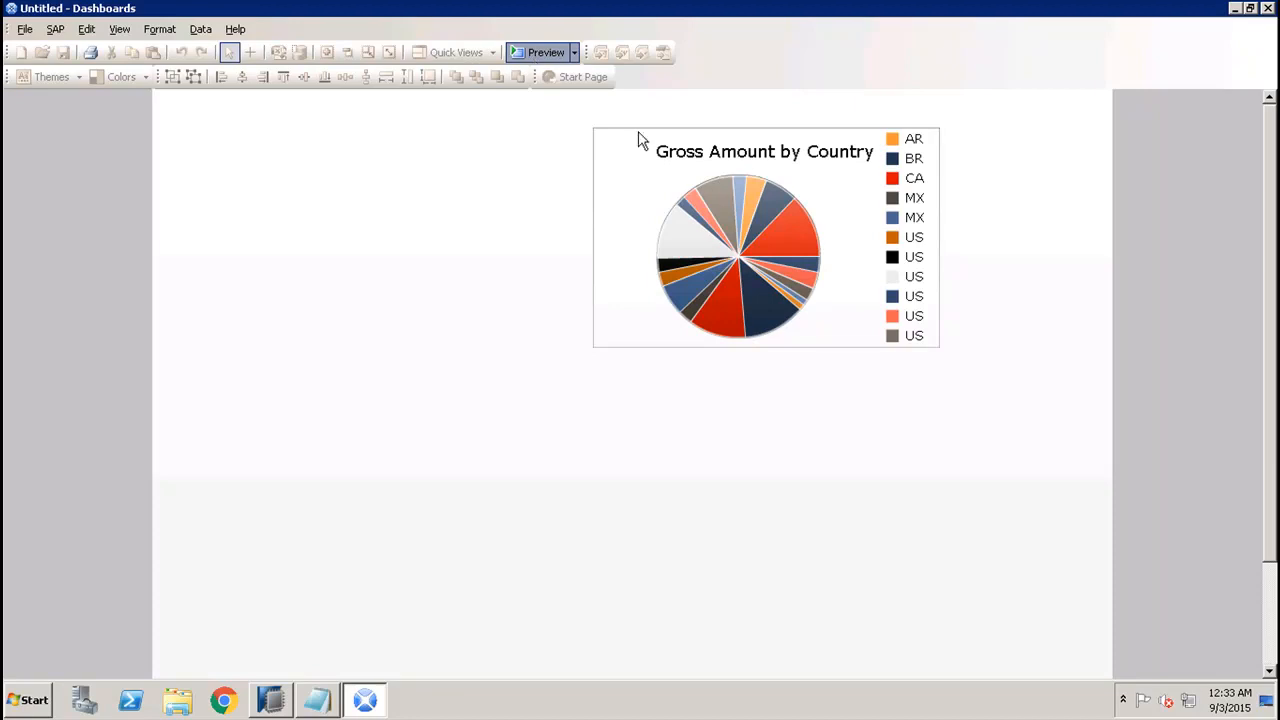
pyautogui.moveTo(685, 205)
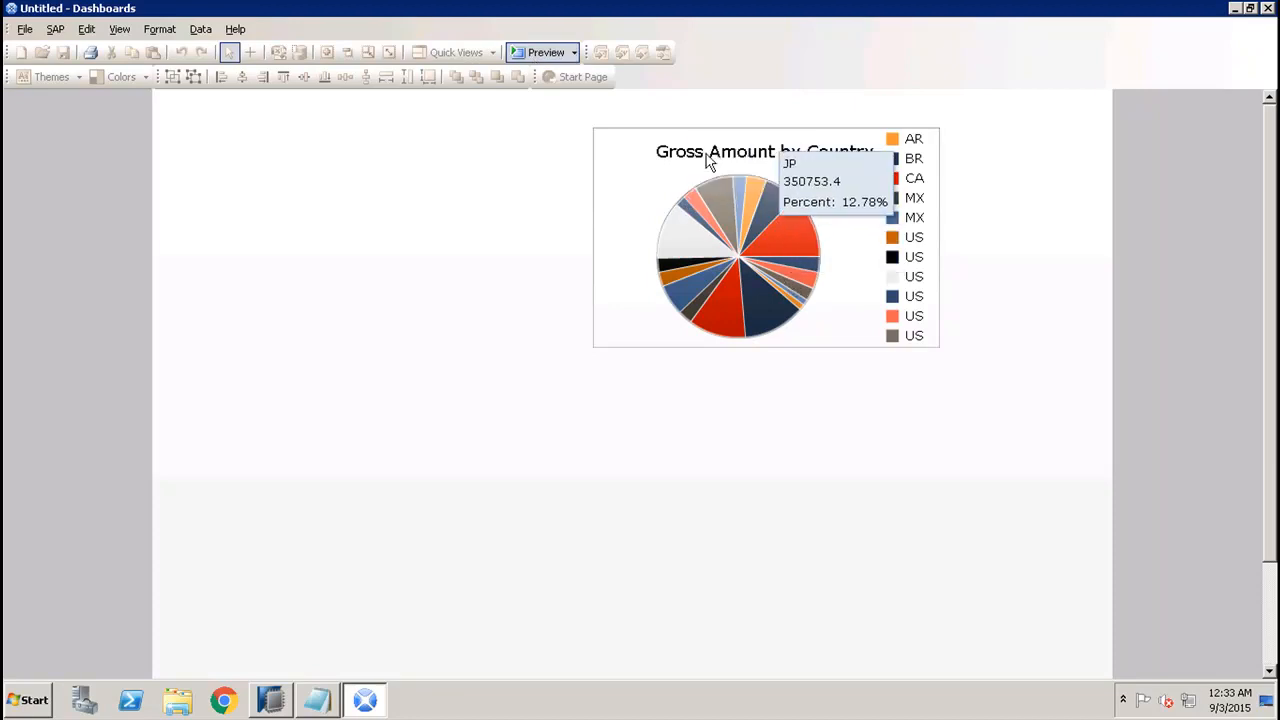
pyautogui.moveTo(738, 192)
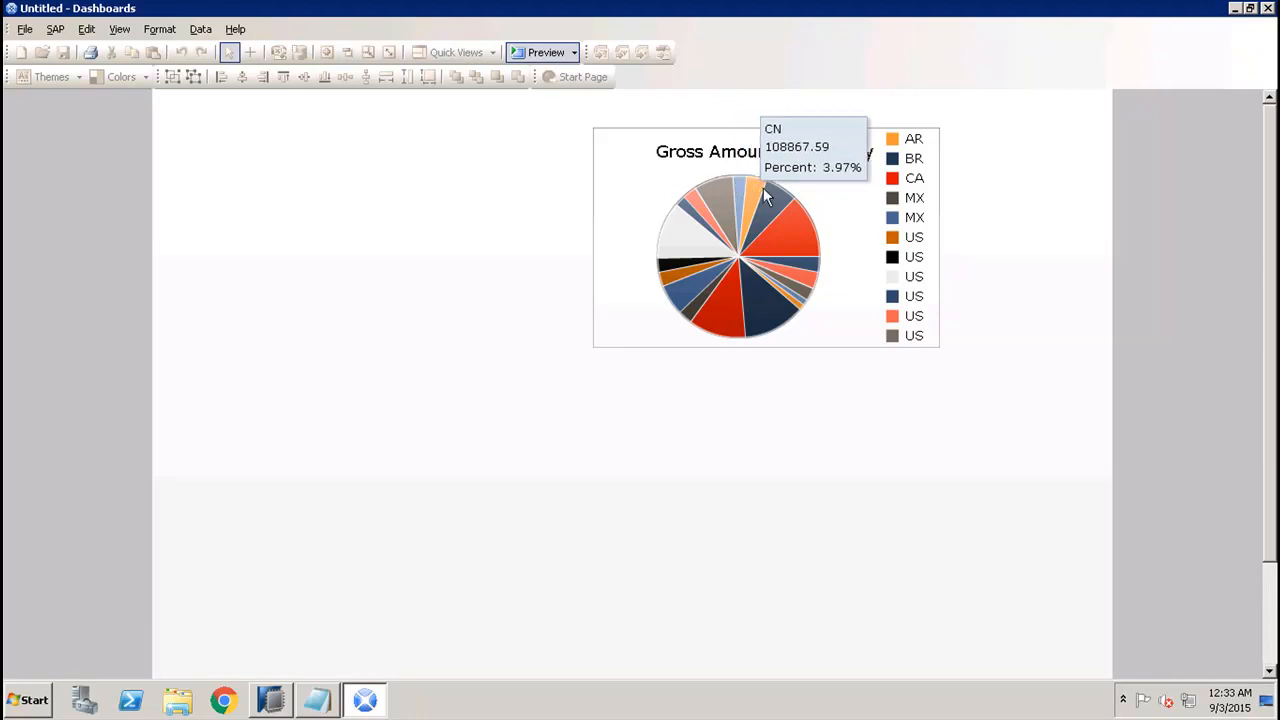
pyautogui.click(575, 53)
pyautogui.click(531, 57)
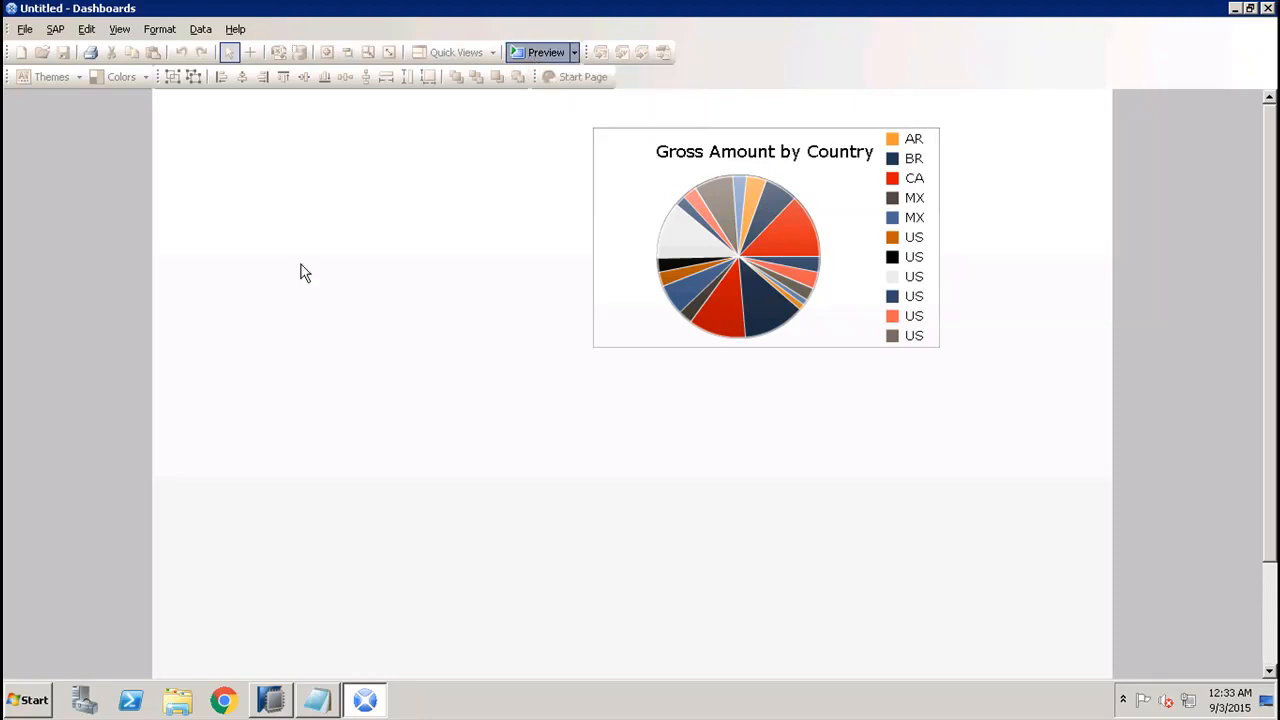
pyautogui.click(544, 50)
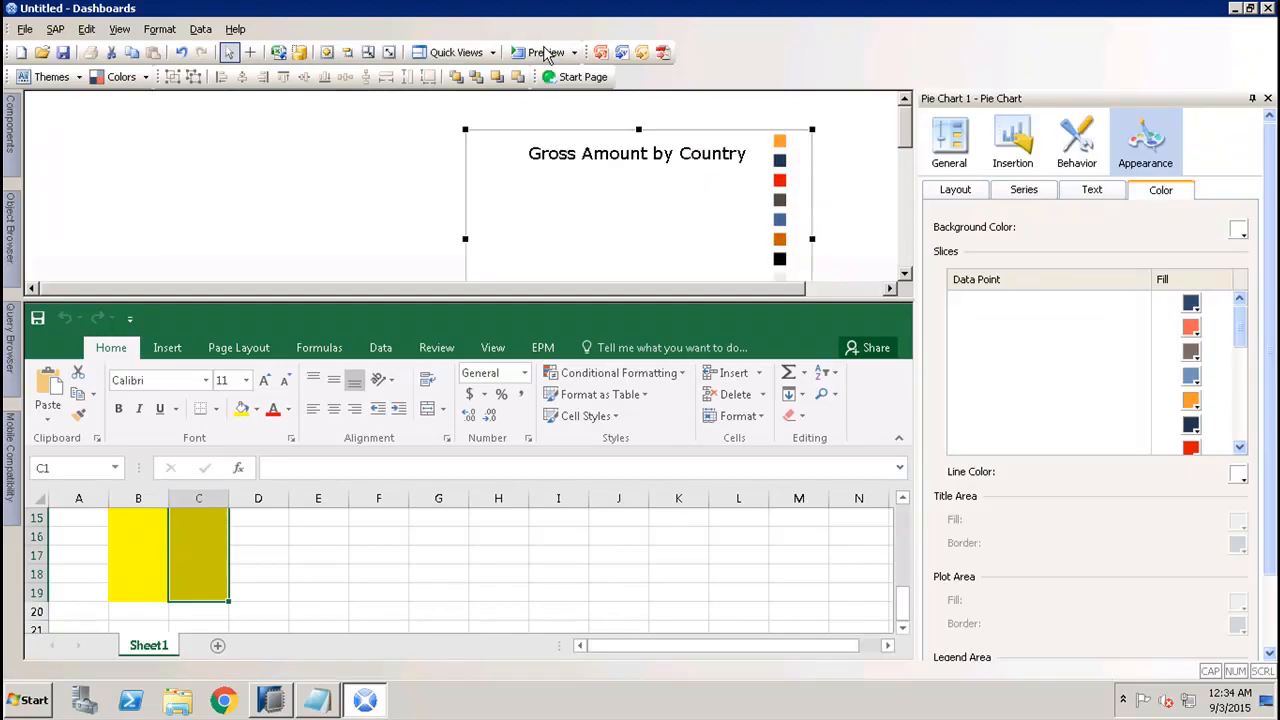
# Browse the available dashboard components in the Containers, Selectors and Single Value categories.
pyautogui.moveTo(6, 122)
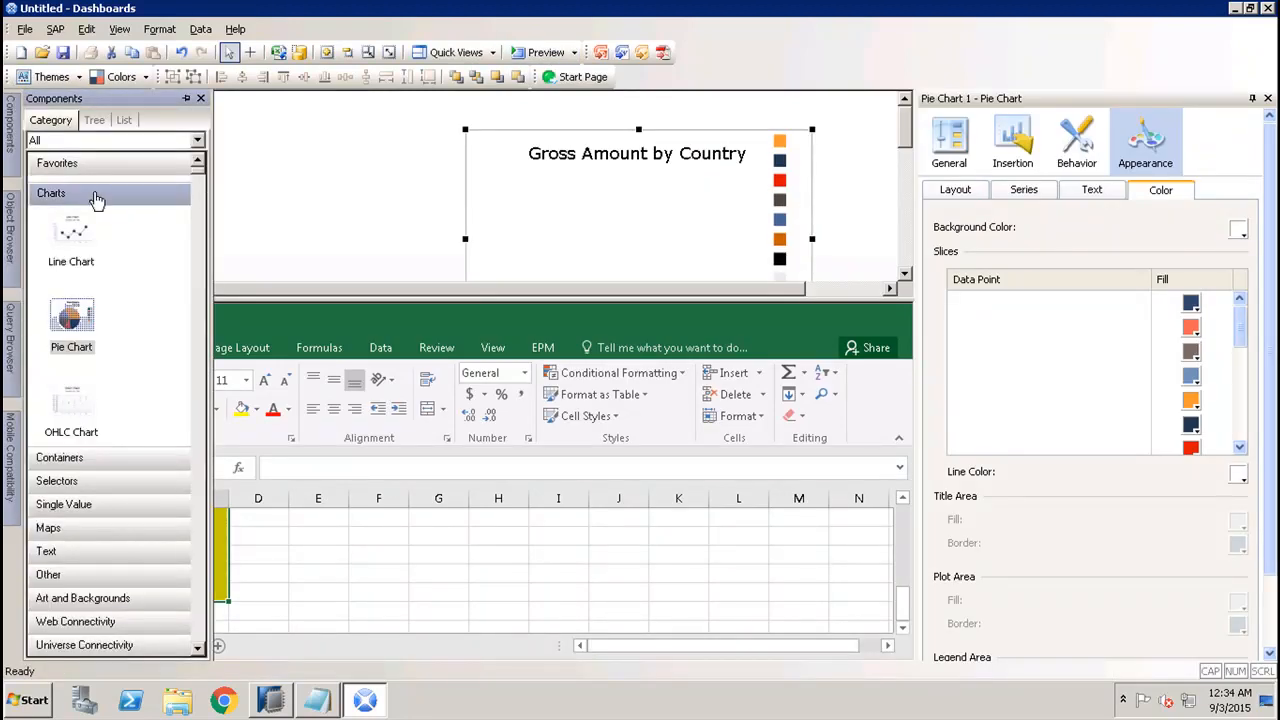
pyautogui.click(98, 458)
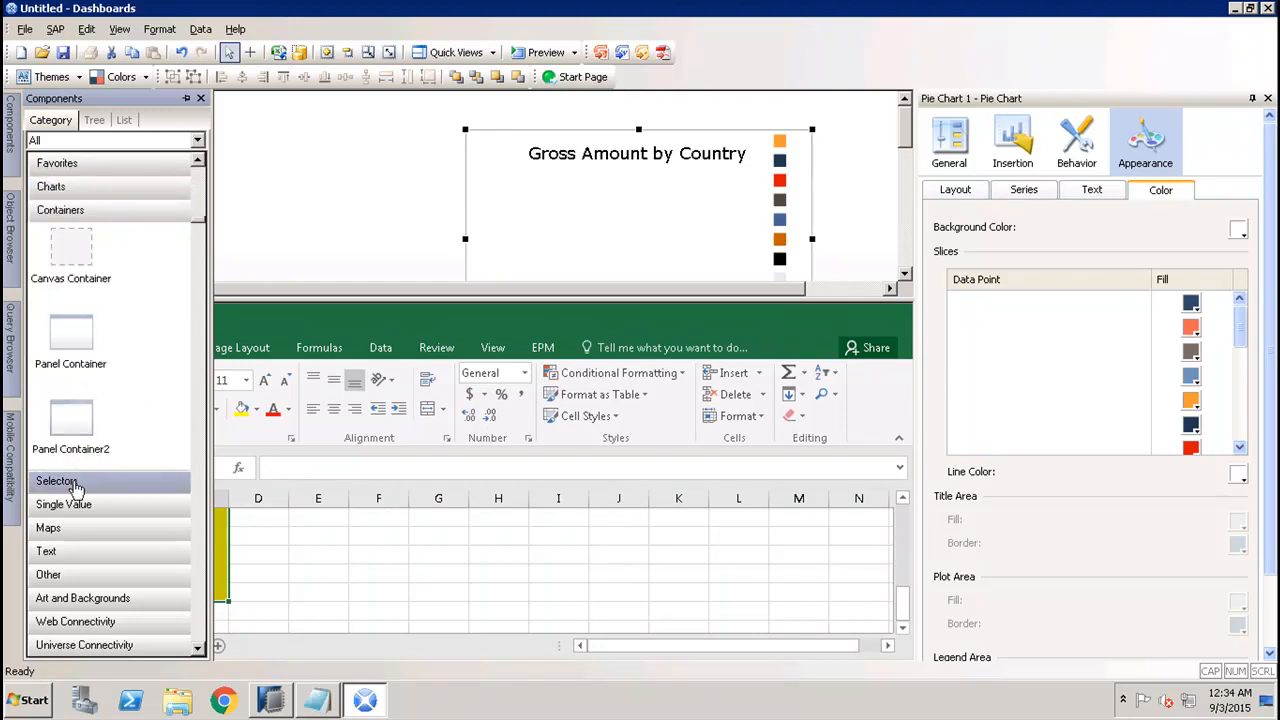
pyautogui.click(76, 482)
pyautogui.click(77, 504)
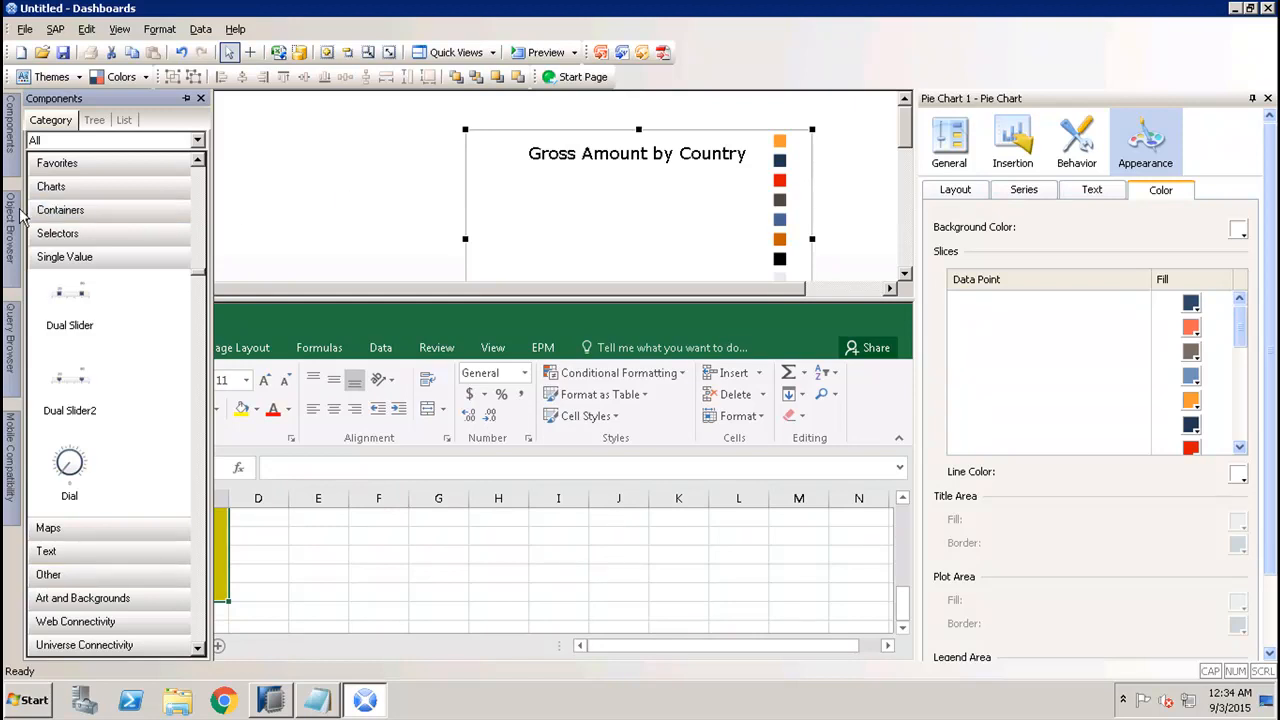
# Review Query 1's result objects and minimize the dashboard design window to the desktop.
pyautogui.click(11, 338)
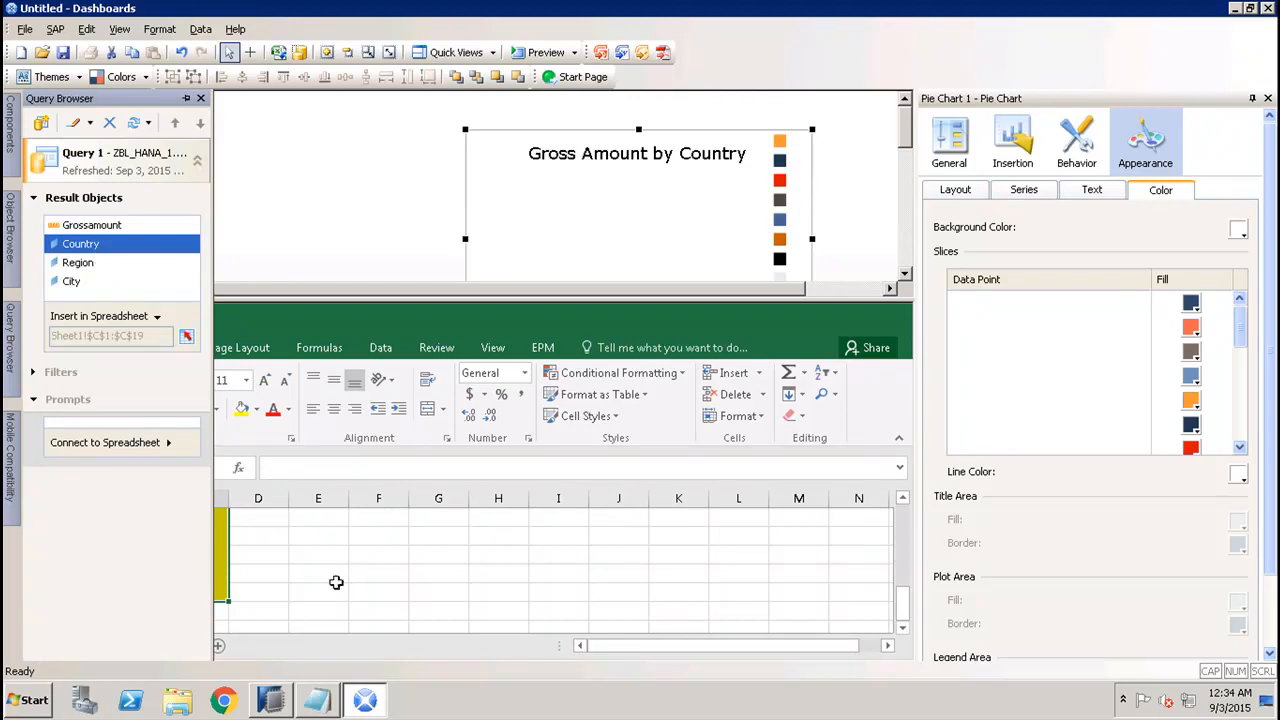
pyautogui.click(1237, 9)
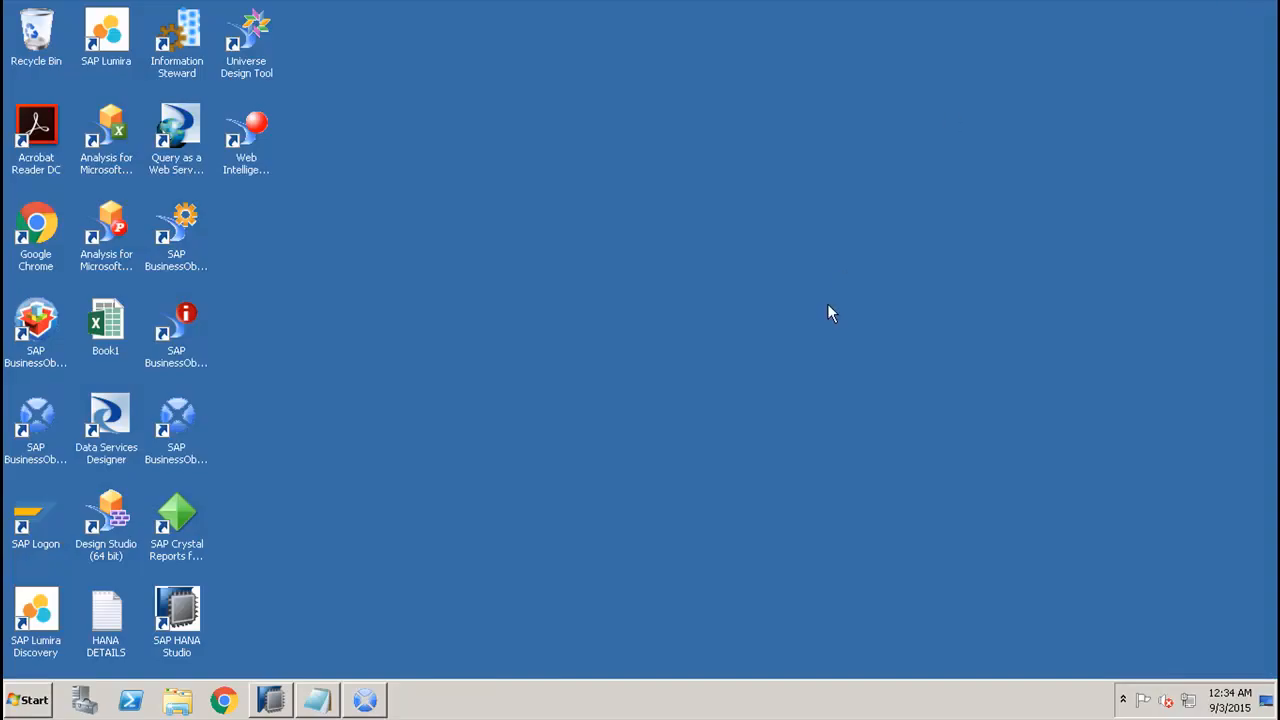